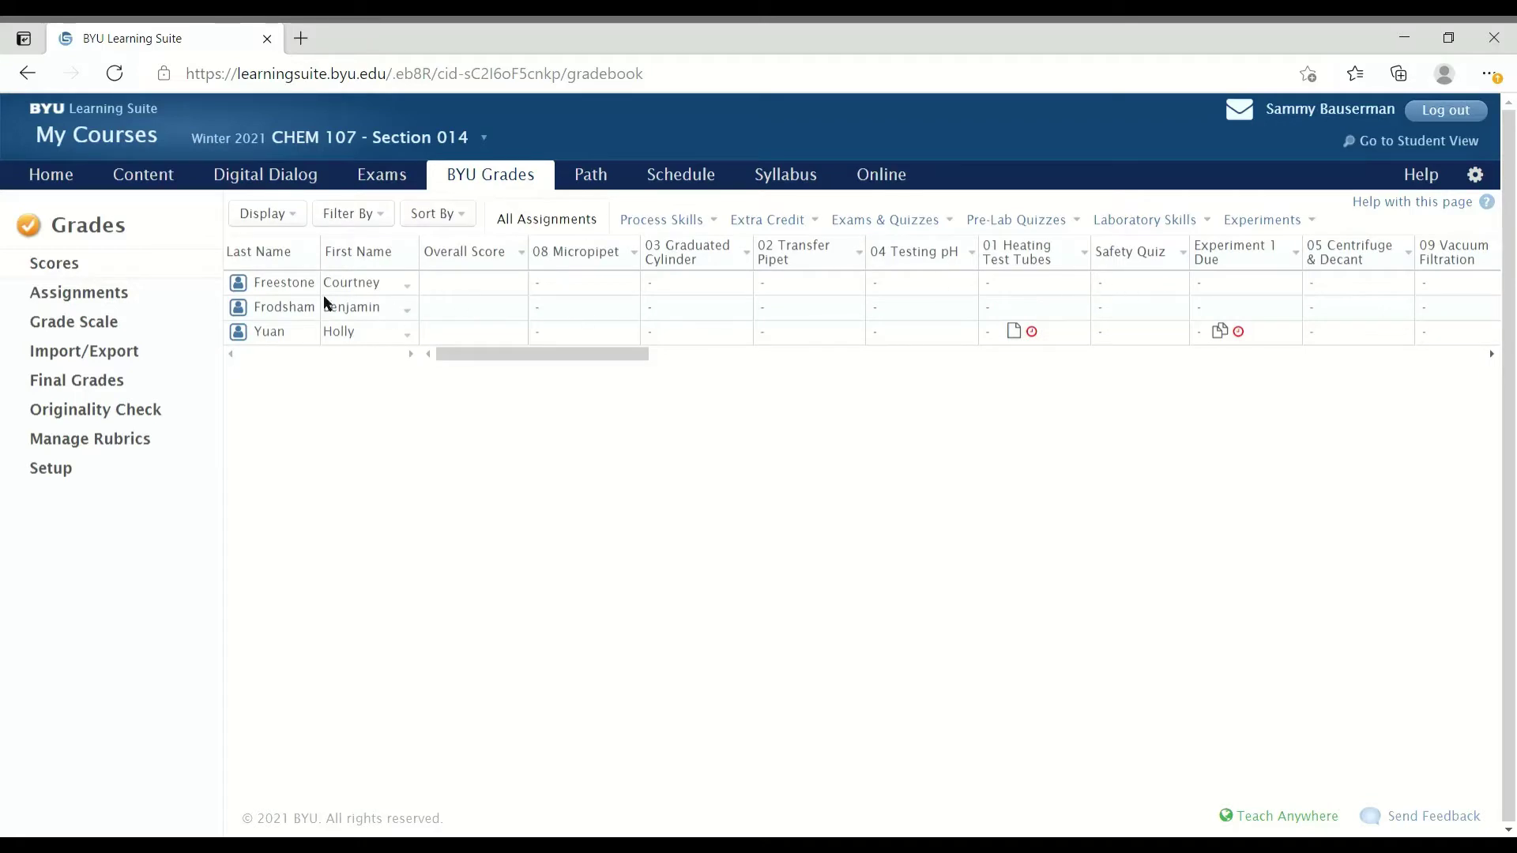
- View the third student's submission for 01 Heating Test Tubes in the grader, and close the grader
{"action": "left_click_drag", "start_coordinate": [608, 357], "coordinate": [665, 361]}
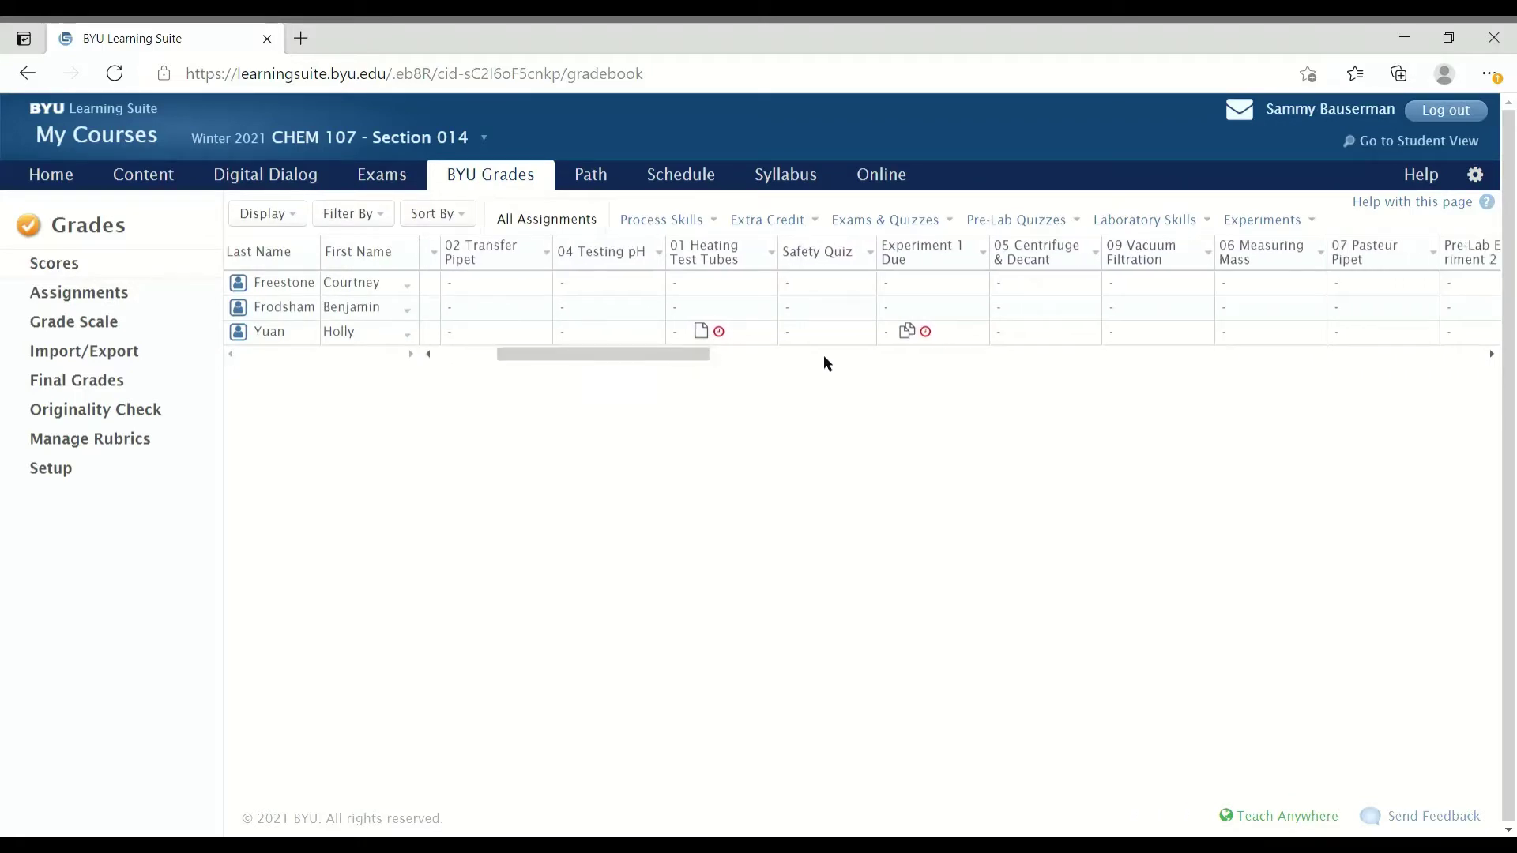
{"action": "left_click", "coordinate": [704, 331]}
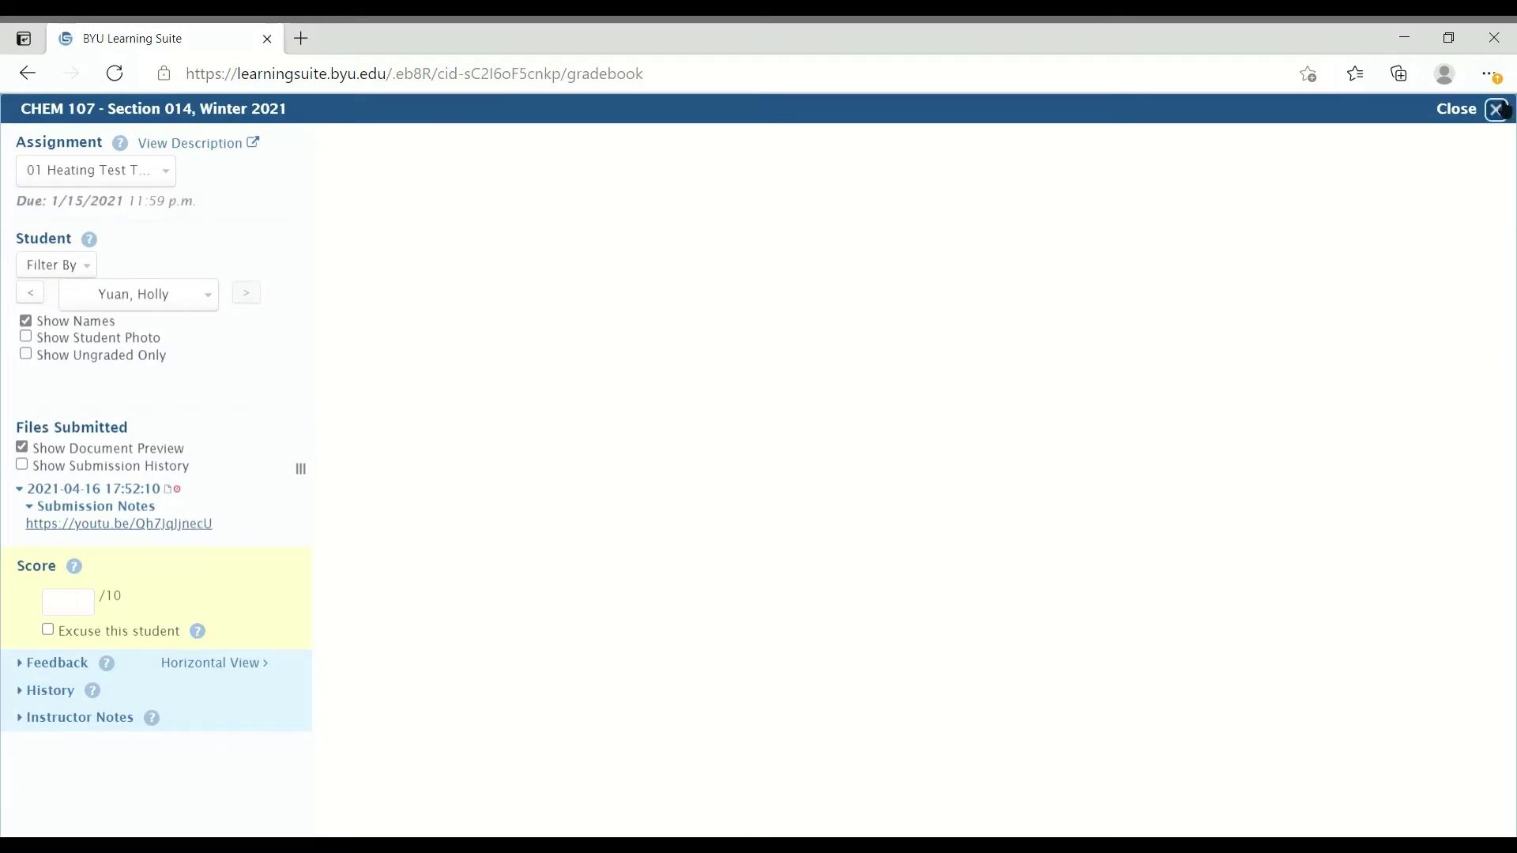
{"action": "left_click", "coordinate": [1496, 109]}
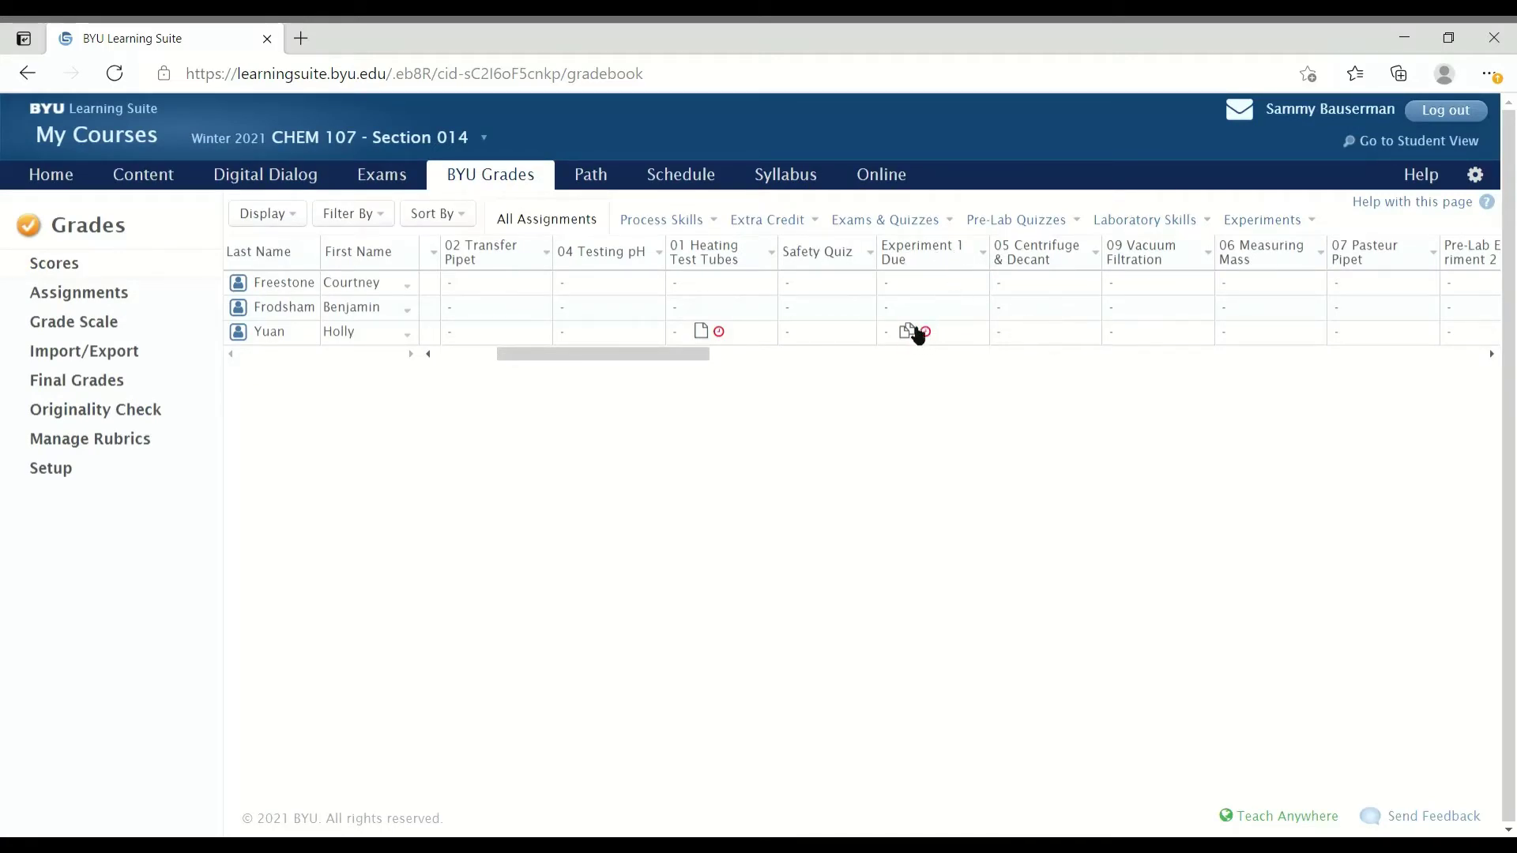
- Open the grader for Experiment 1 Due and look through the third student's submitted document
{"action": "left_click", "coordinate": [979, 253]}
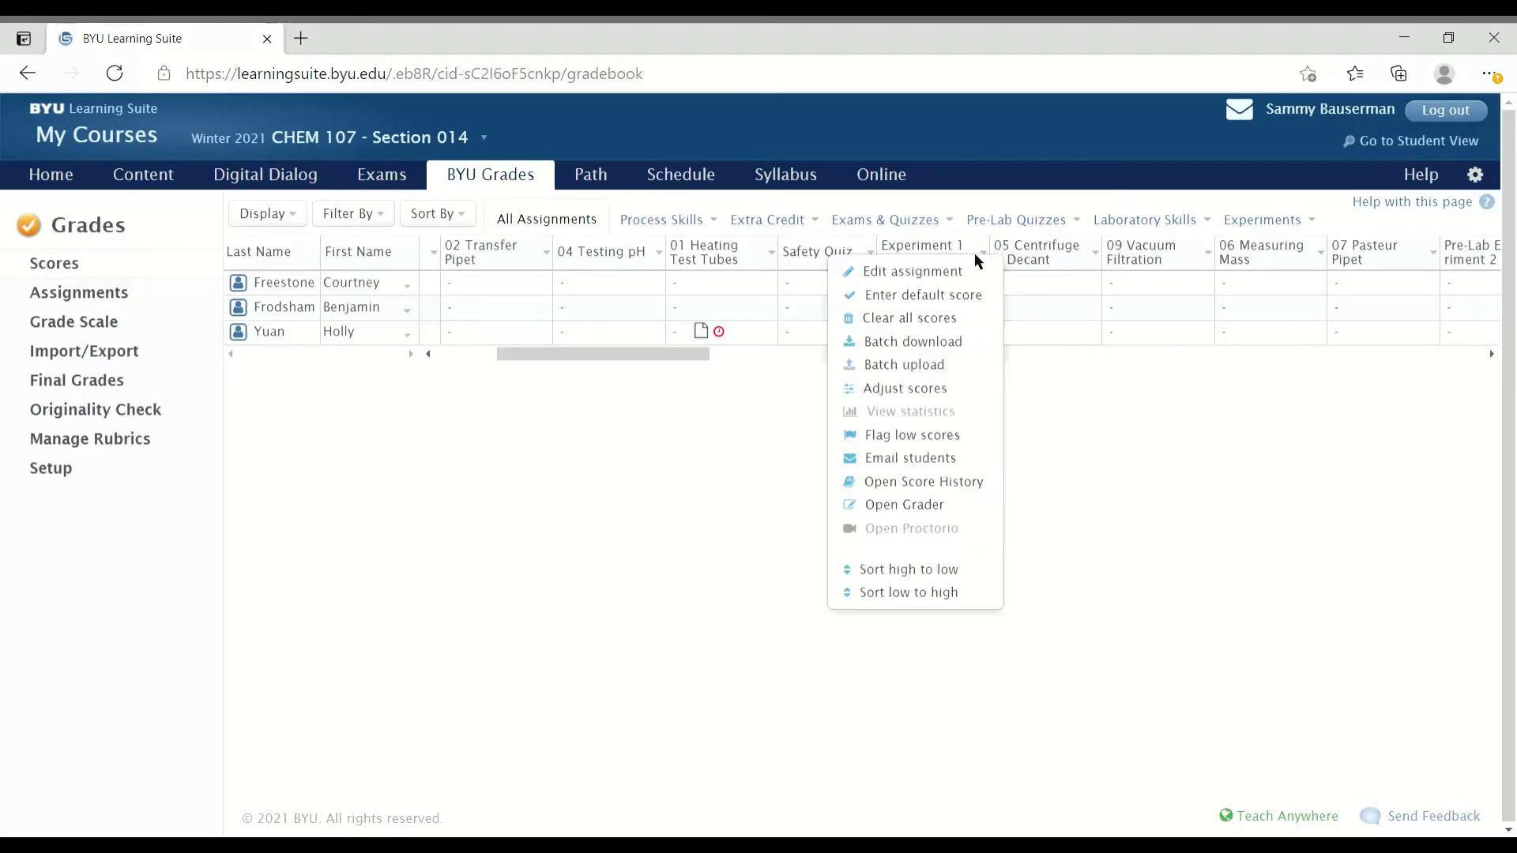
{"action": "left_click", "coordinate": [937, 506]}
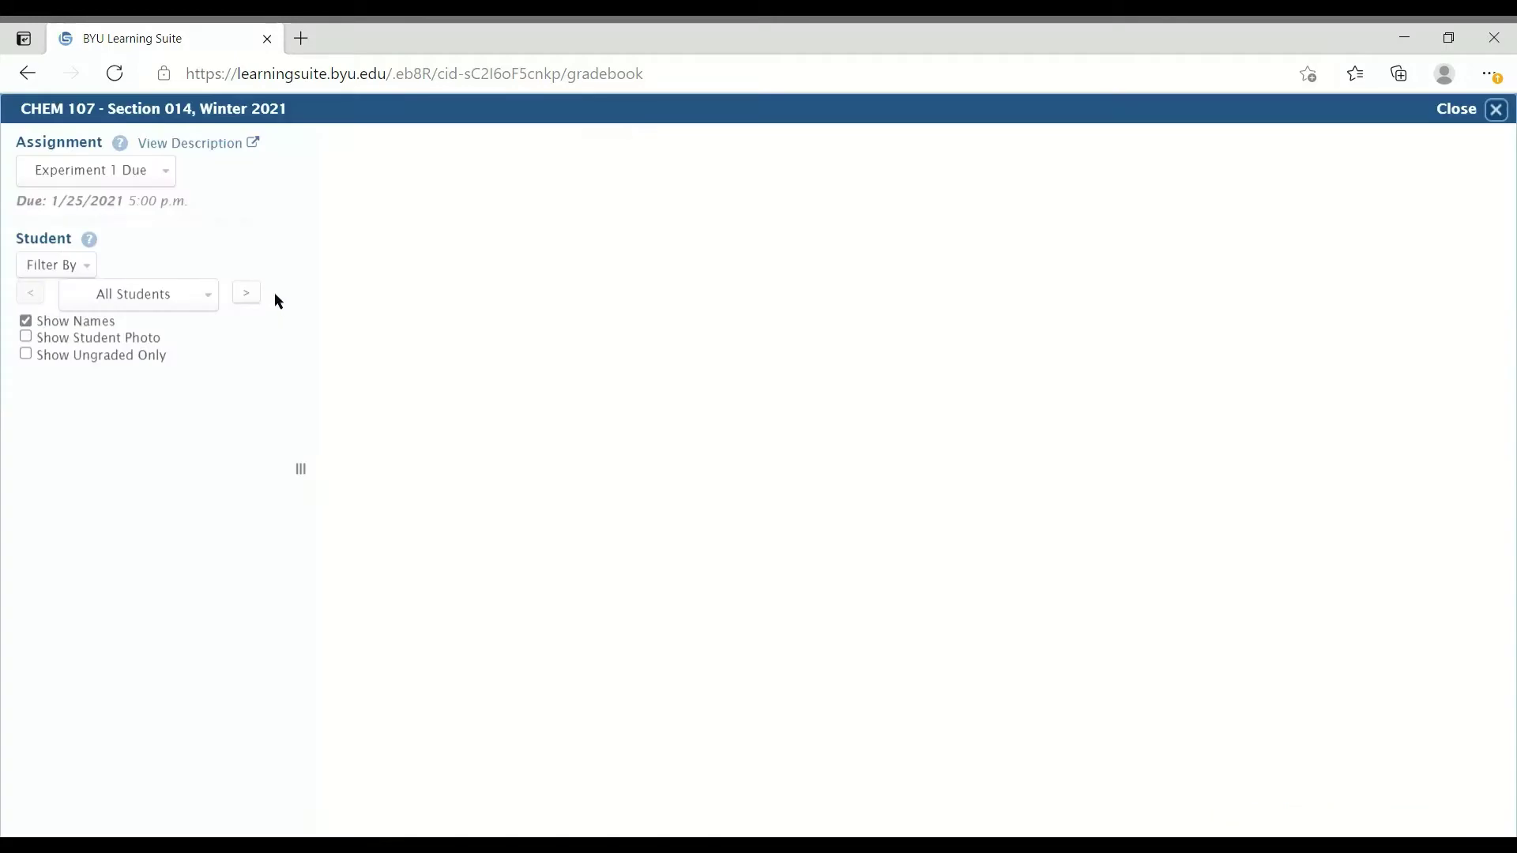
{"action": "left_click", "coordinate": [189, 294]}
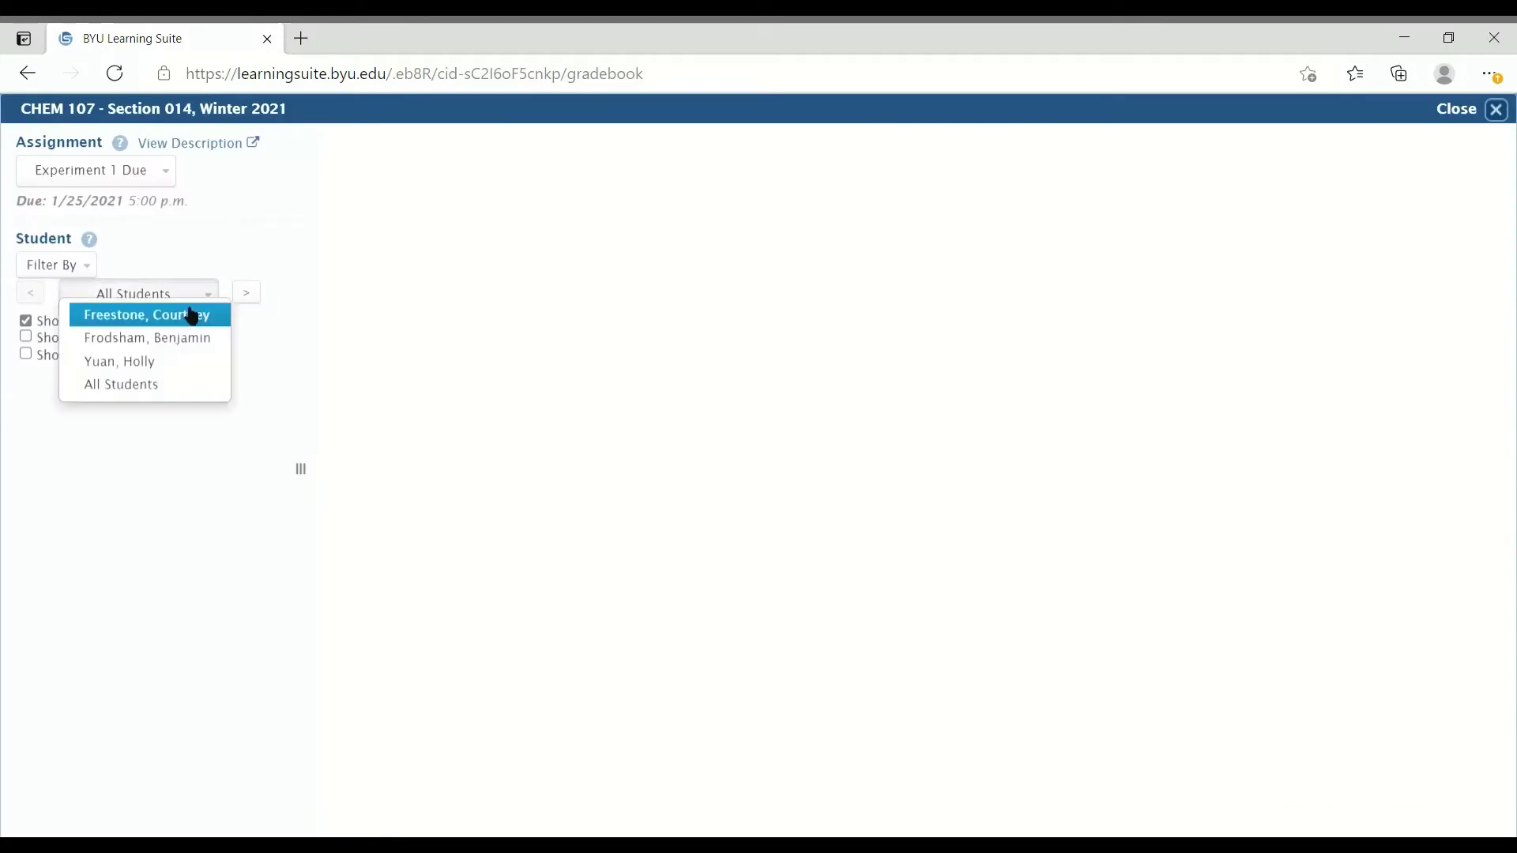
{"action": "left_click", "coordinate": [193, 361]}
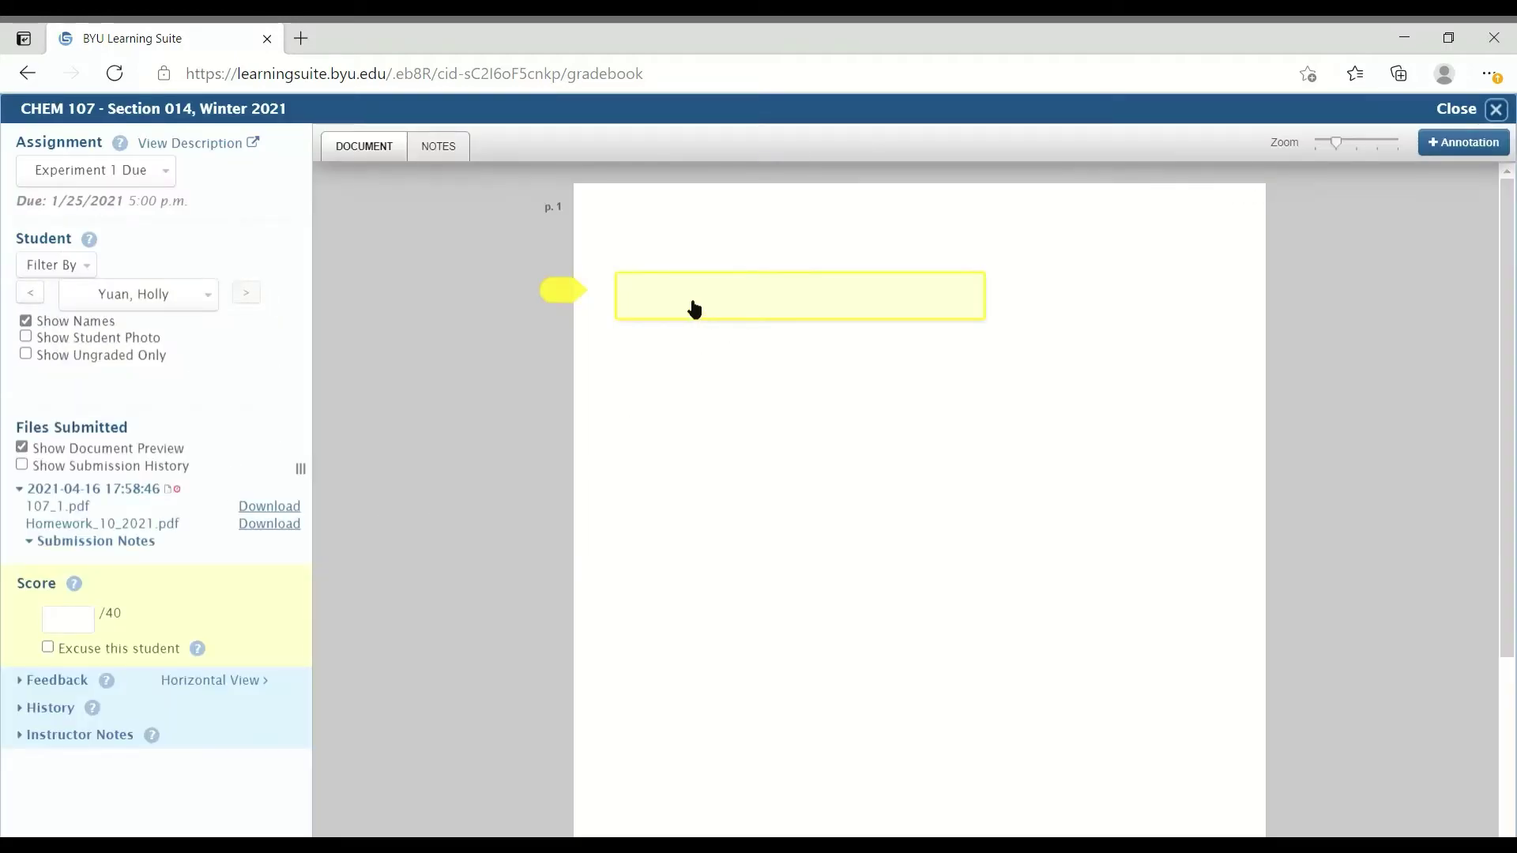
{"action": "scroll", "coordinate": [779, 339], "scroll_direction": "down", "scroll_amount": 1}
{"action": "scroll", "coordinate": [781, 340], "scroll_direction": "down", "scroll_amount": 1}
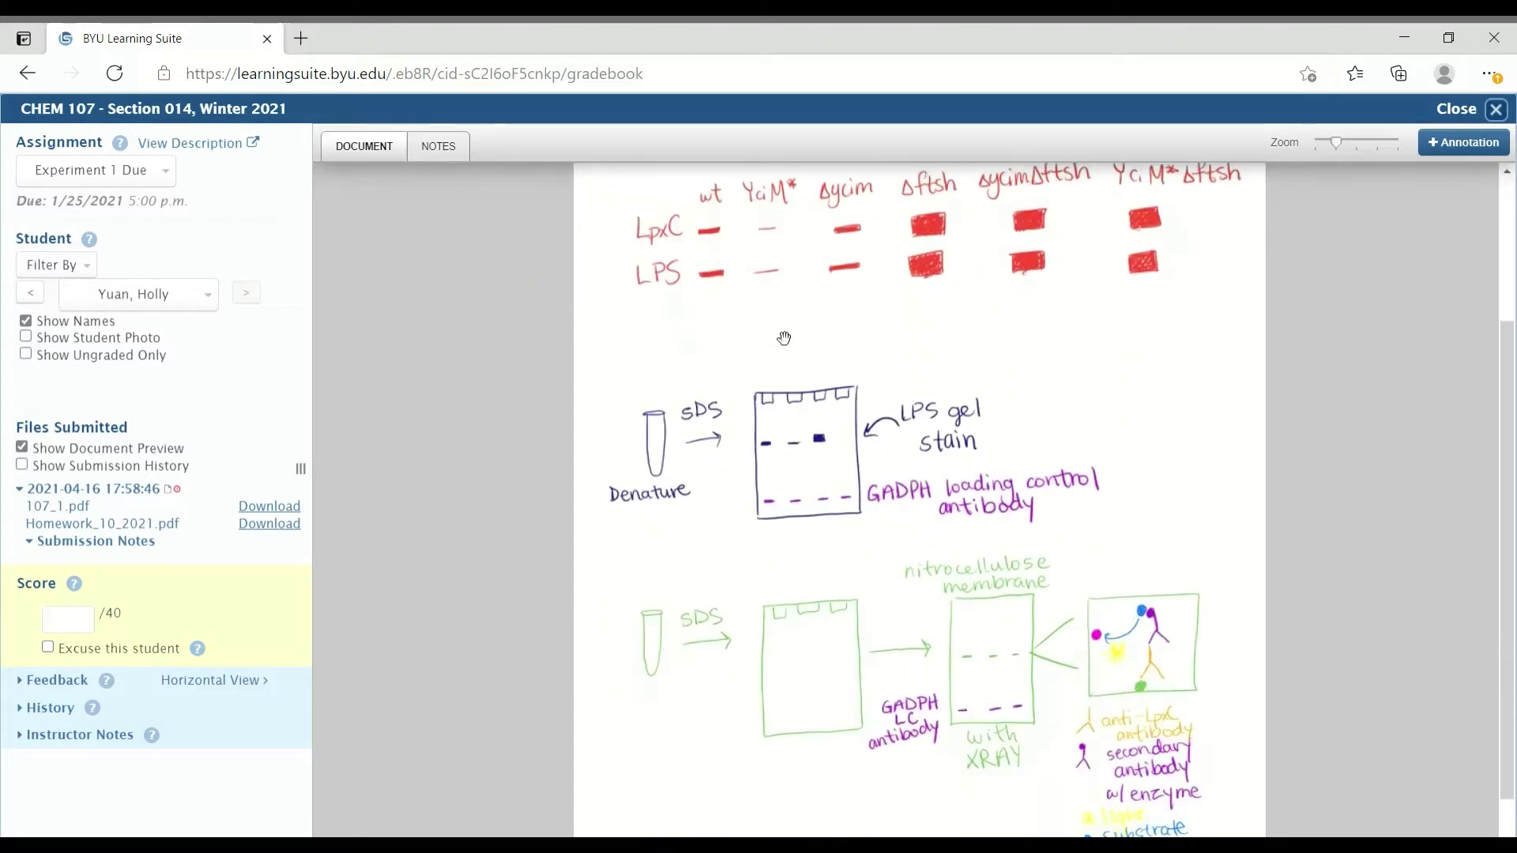
{"action": "scroll", "coordinate": [783, 338], "scroll_direction": "up", "scroll_amount": 3}
- Annotate the second LpxC row of the submitted document with the comment "-2 and why...", save it and collapse the note
{"action": "left_click", "coordinate": [1506, 144]}
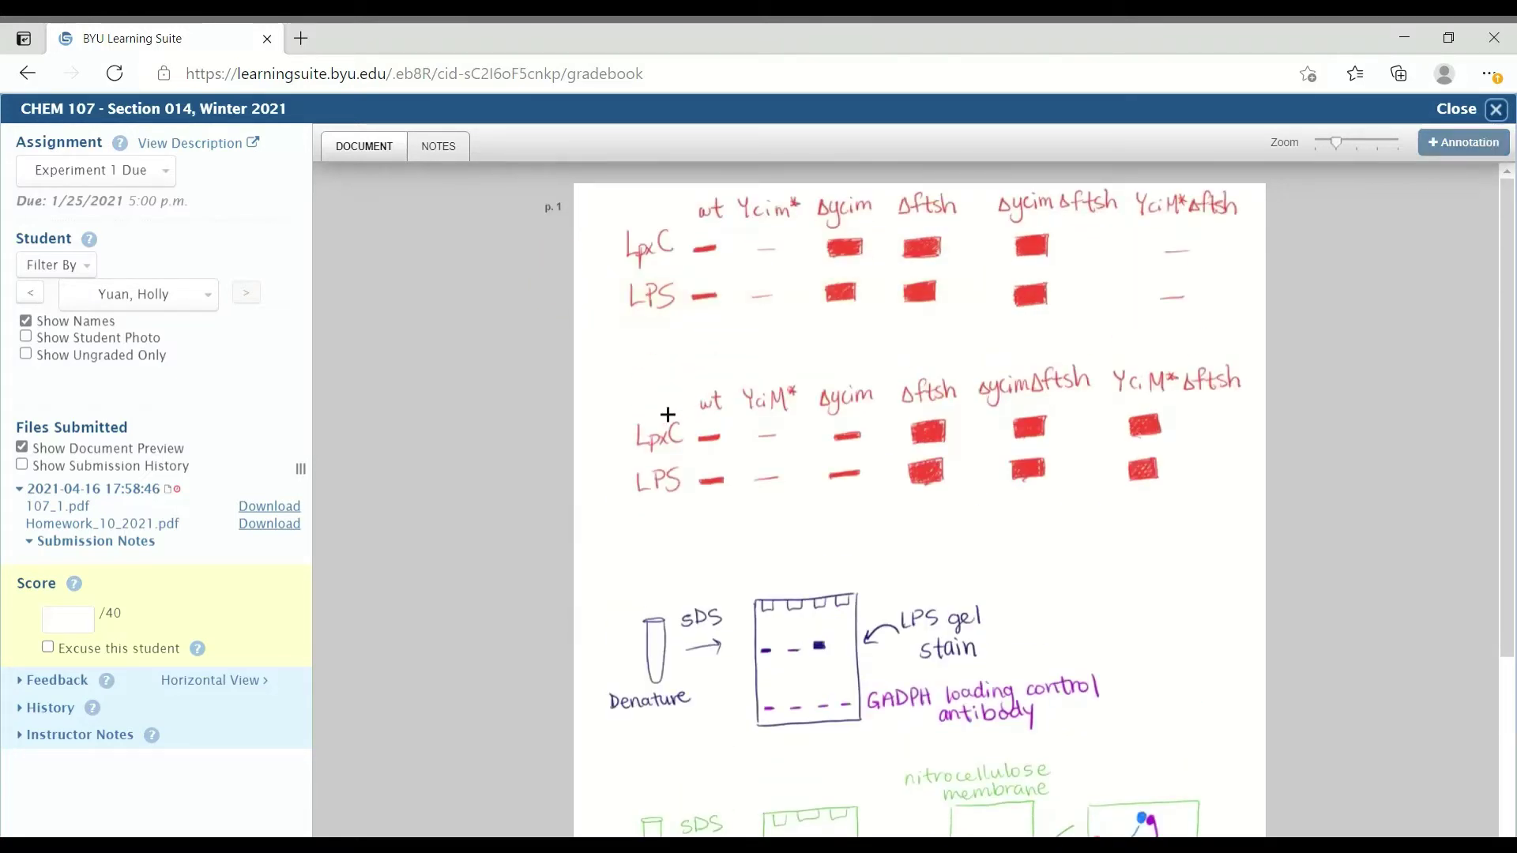
{"action": "left_click_drag", "start_coordinate": [649, 417], "coordinate": [1055, 458]}
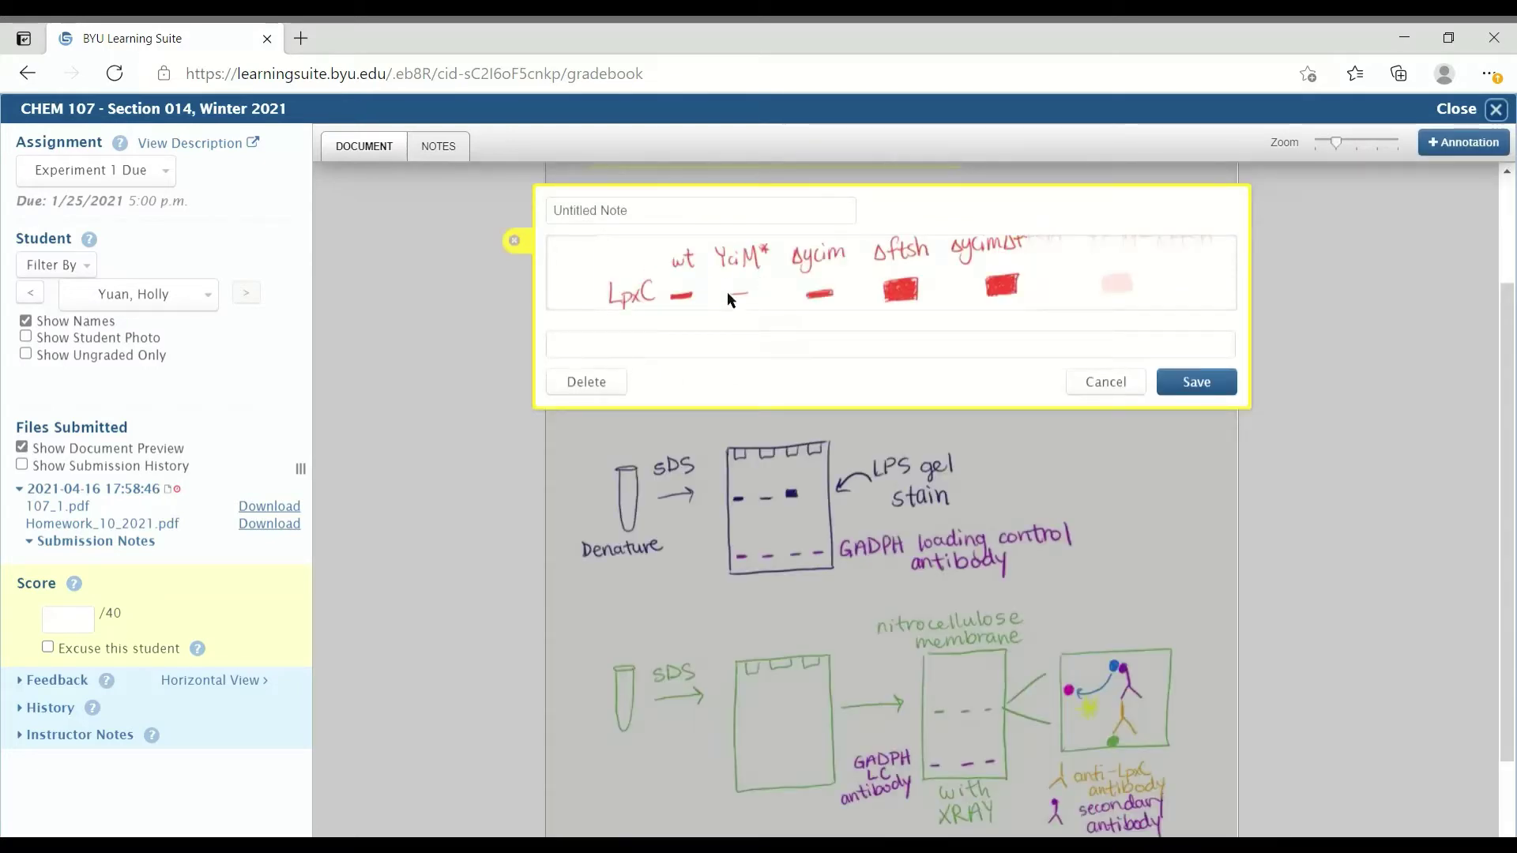
{"action": "left_click", "coordinate": [588, 356]}
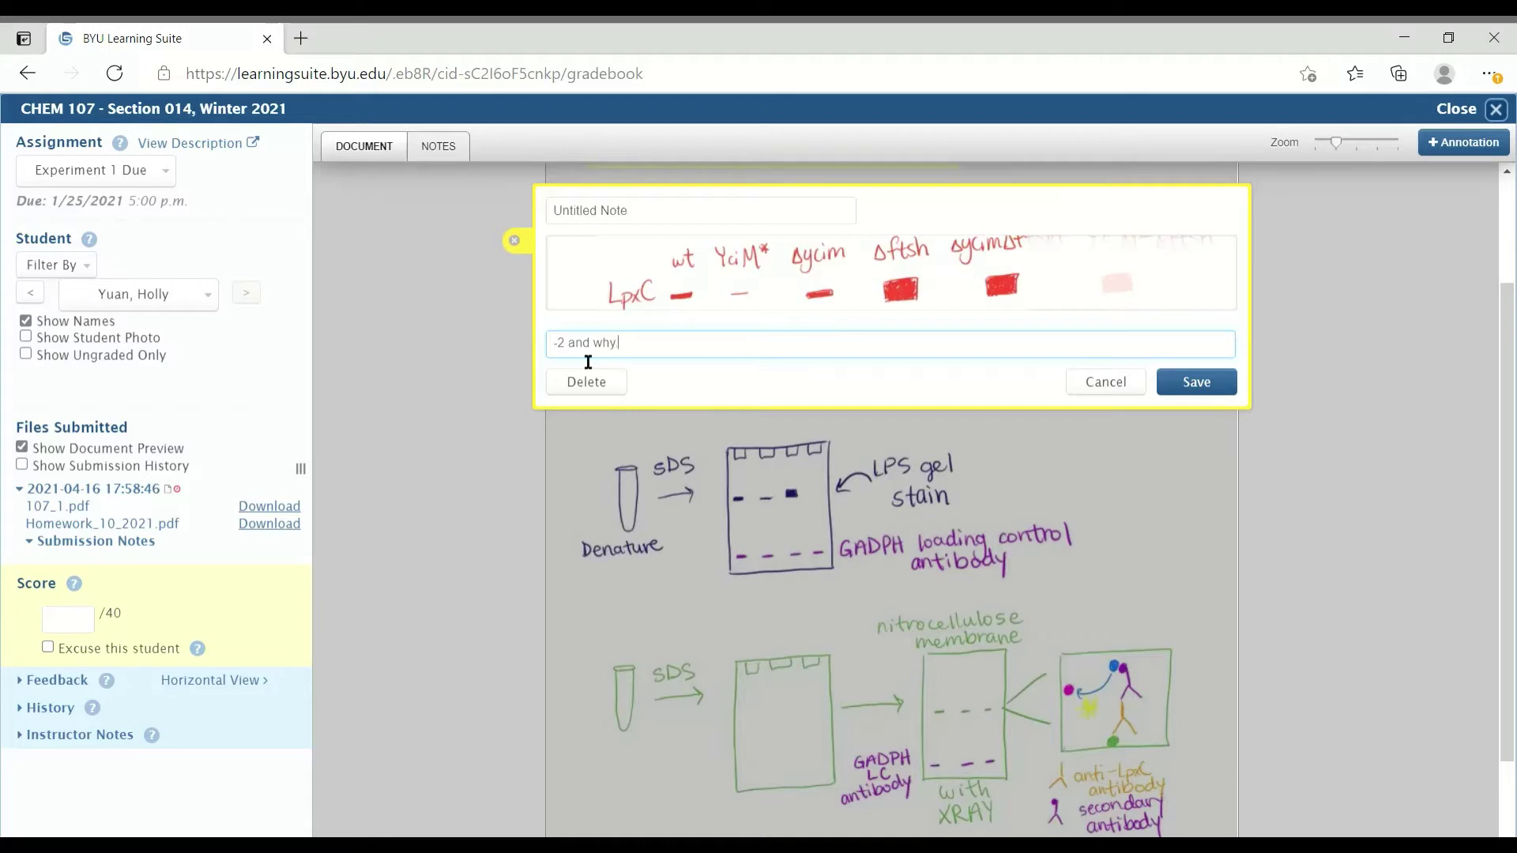
{"action": "left_click", "coordinate": [1196, 382]}
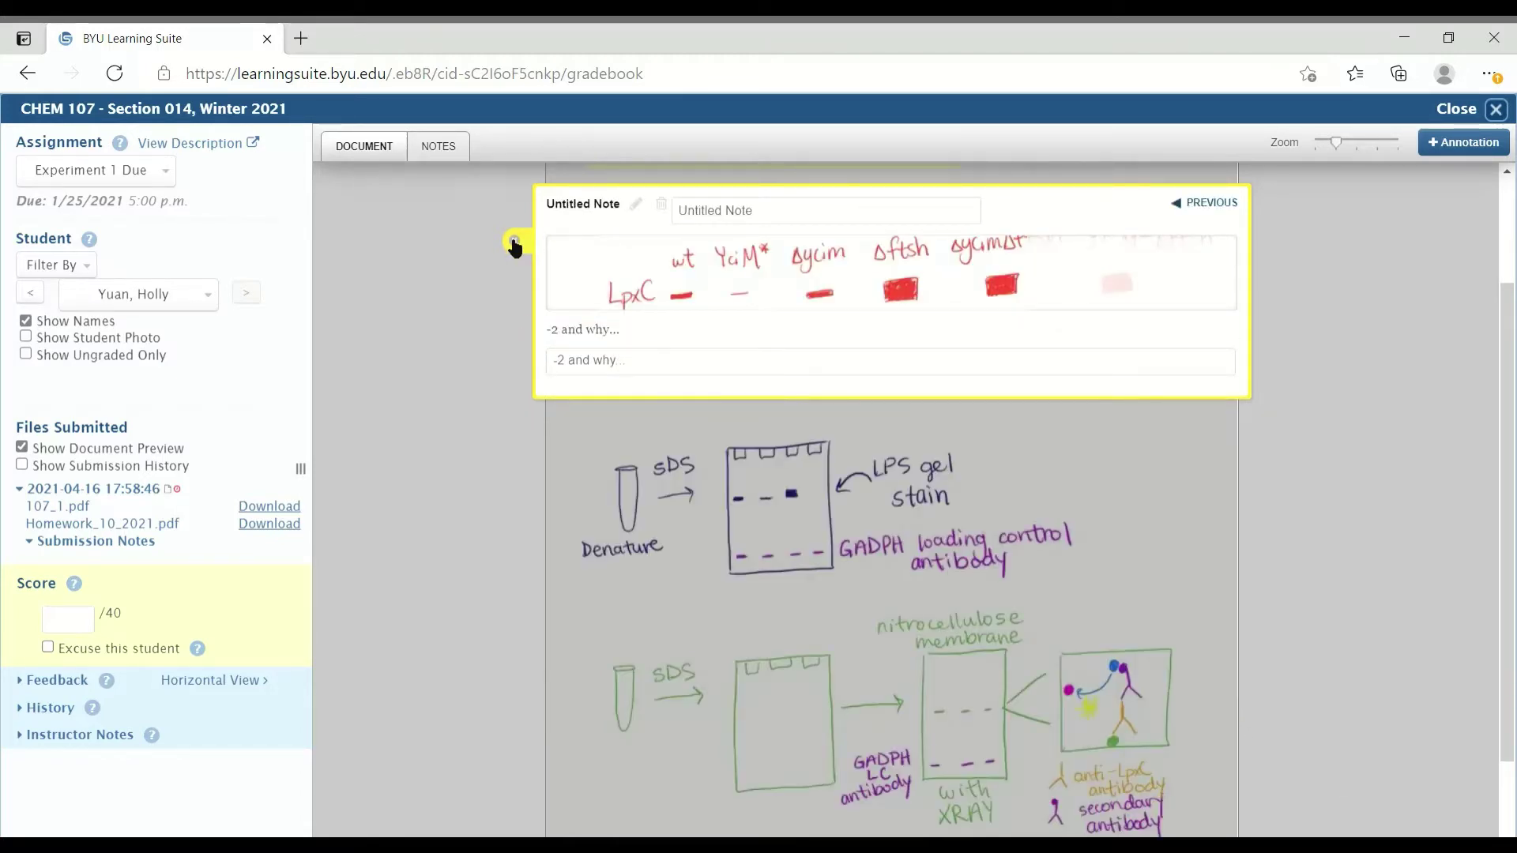
{"action": "left_click", "coordinate": [515, 241]}
- Expand the feedback section beneath the score entry for Experiment 1 Due, and close the grader
{"action": "left_click", "coordinate": [49, 693]}
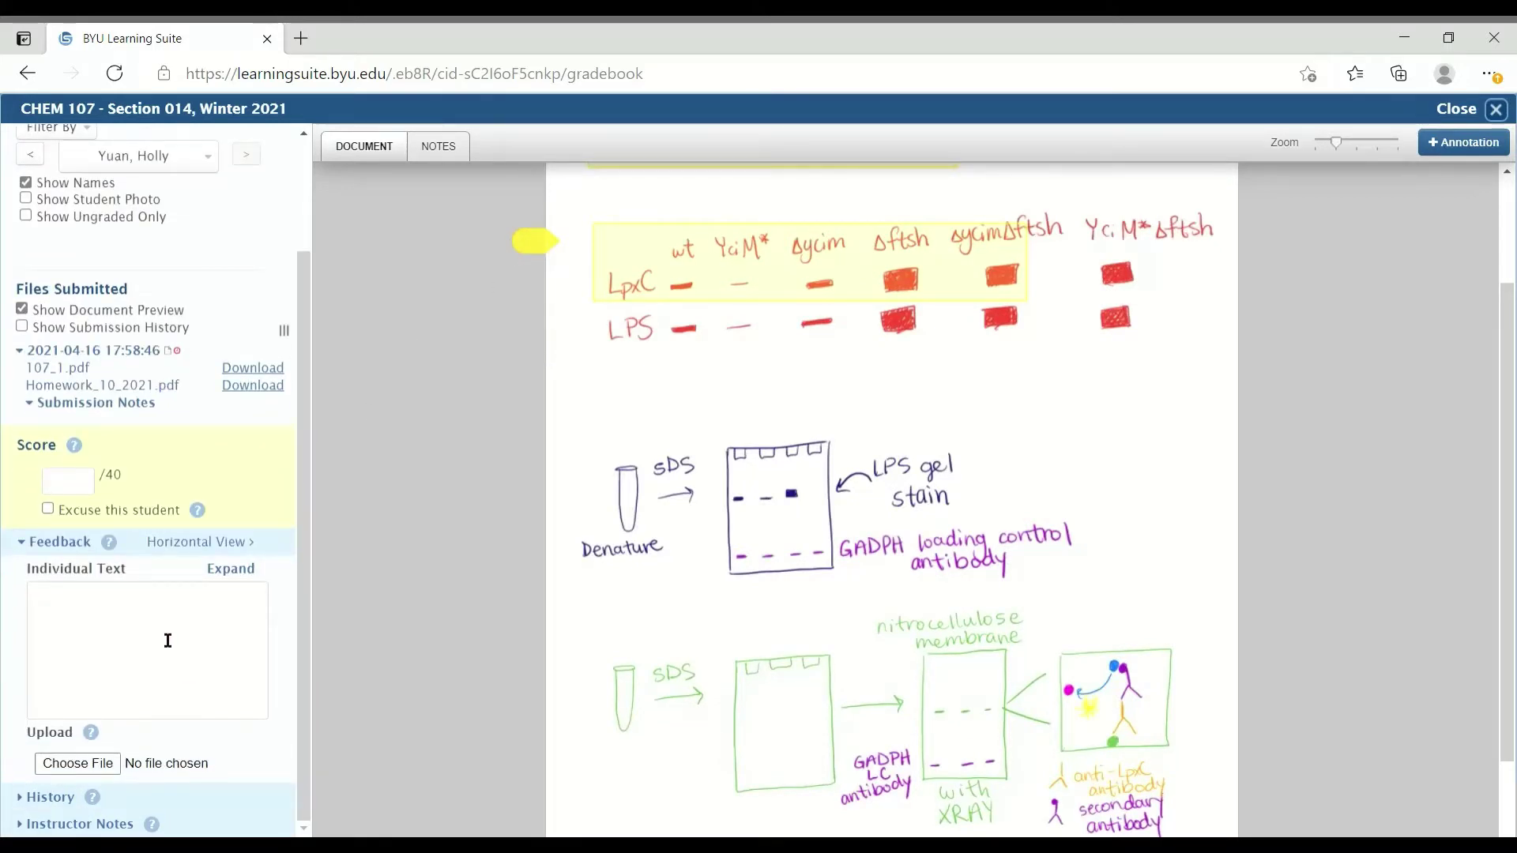
{"action": "left_click", "coordinate": [71, 491]}
{"action": "left_click", "coordinate": [1496, 109]}
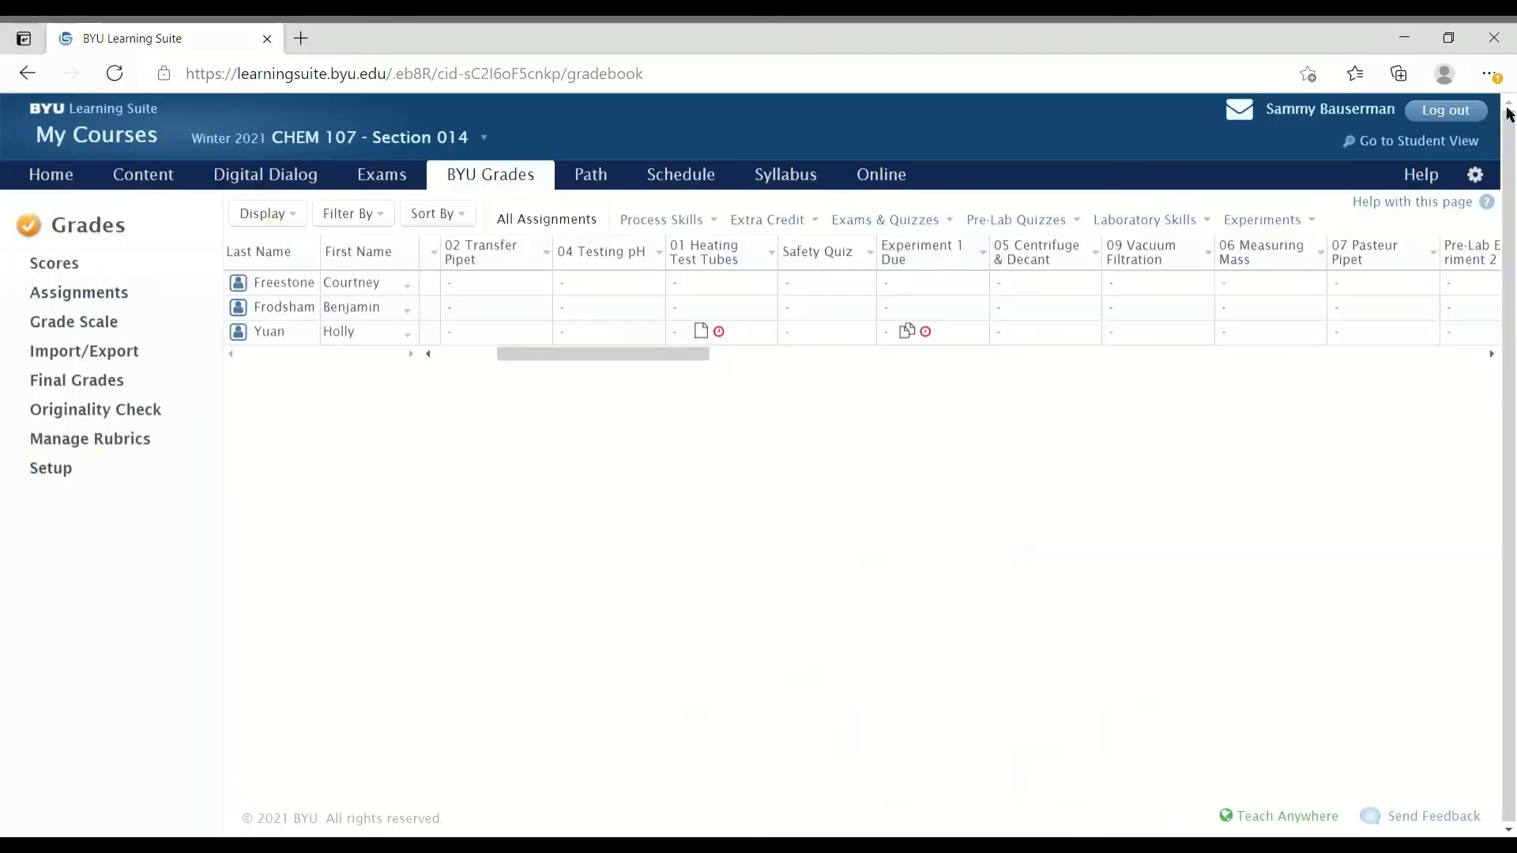
- Limit the gradebook columns to the Pre-Lab Quizzes category and bring Pre-Lab Experiment 1 into view
{"action": "left_click_drag", "start_coordinate": [694, 354], "coordinate": [779, 359]}
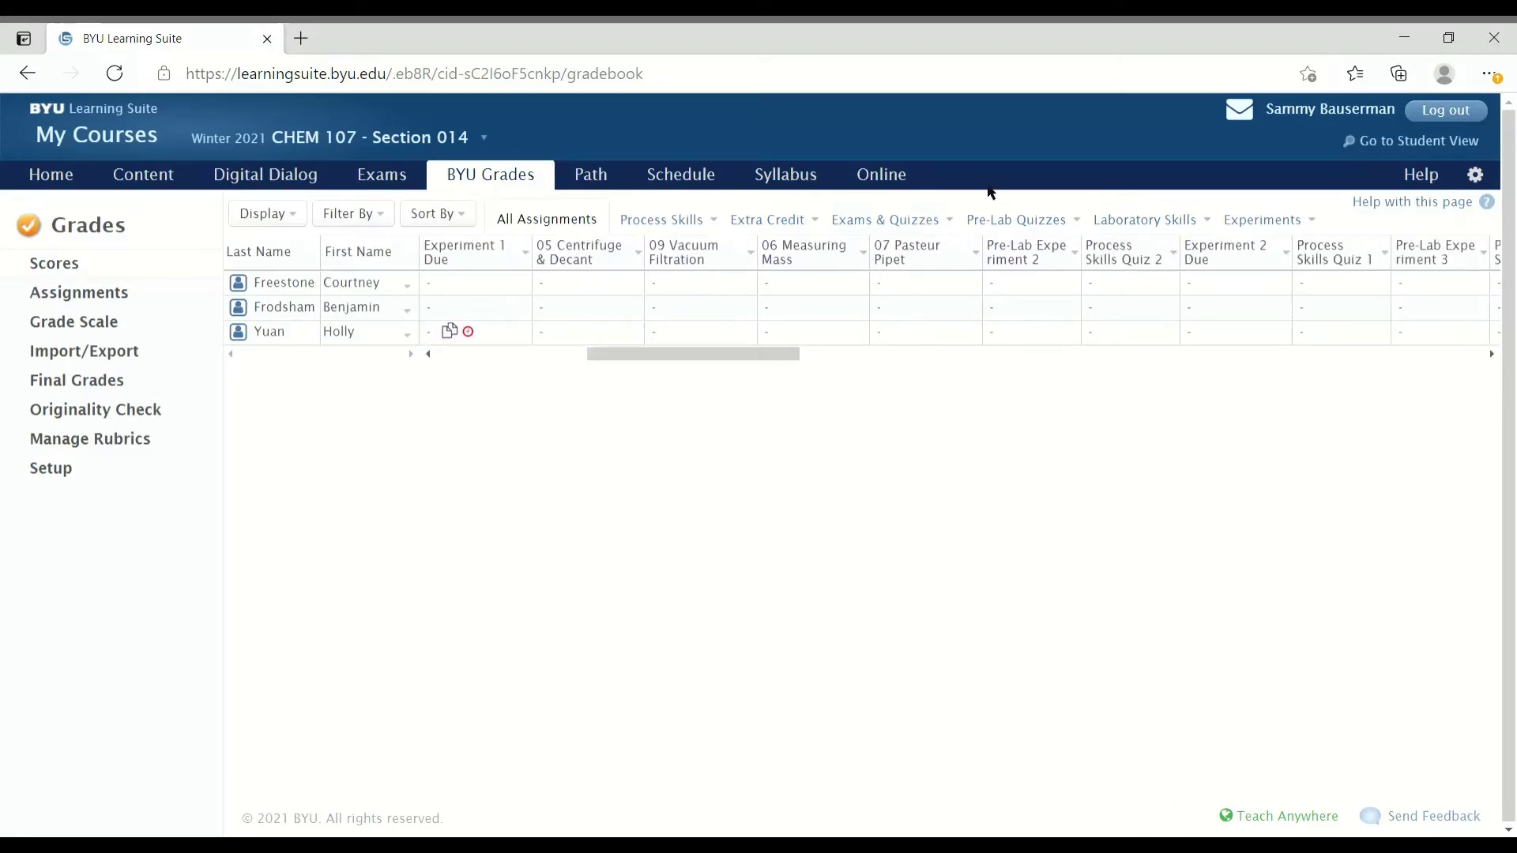
{"action": "left_click", "coordinate": [1040, 223]}
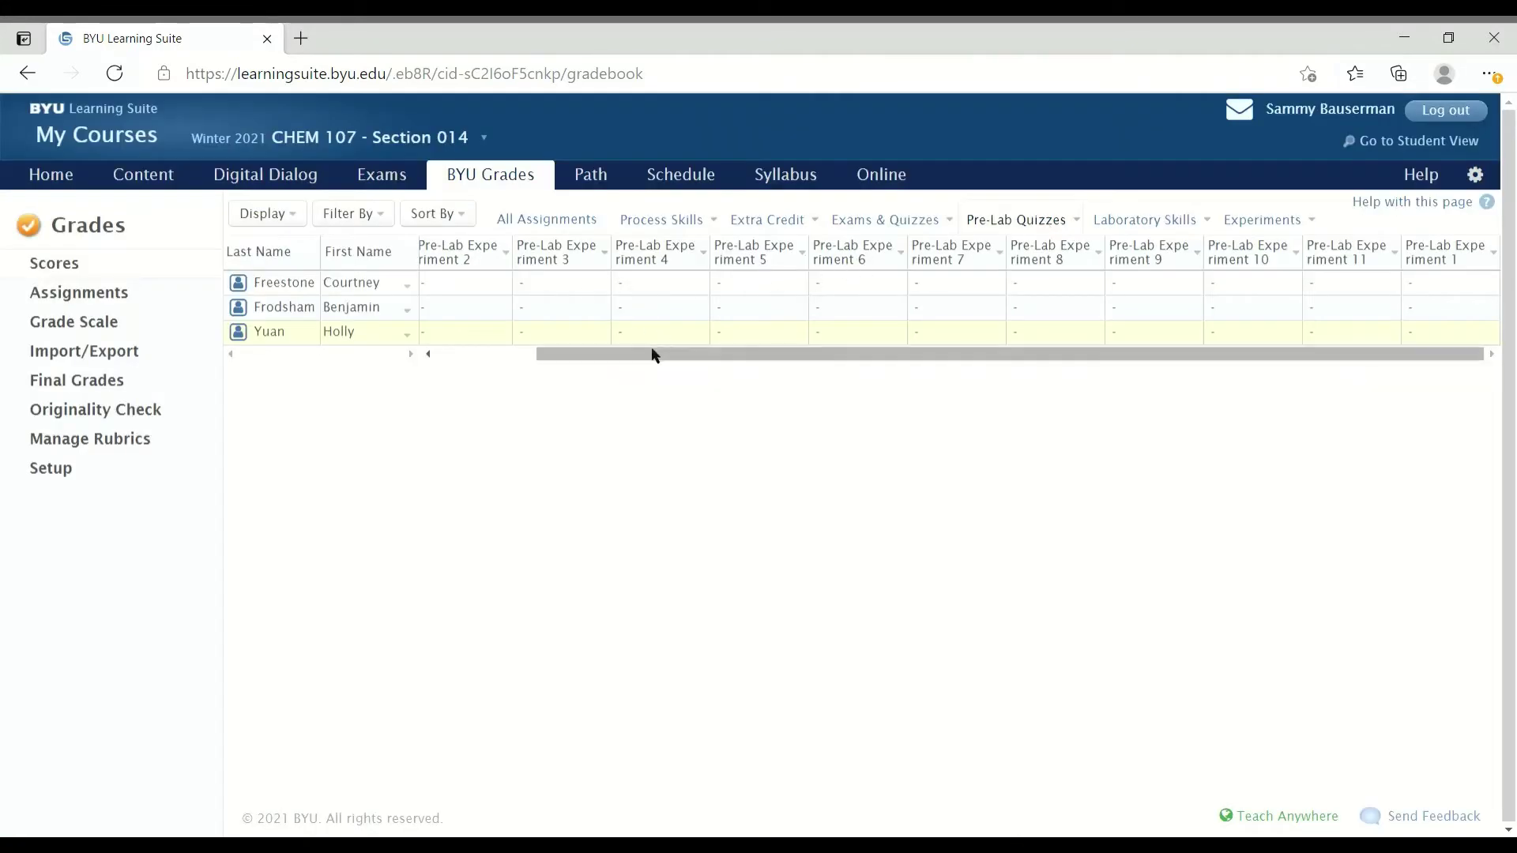
{"action": "left_click_drag", "start_coordinate": [656, 356], "coordinate": [529, 362]}
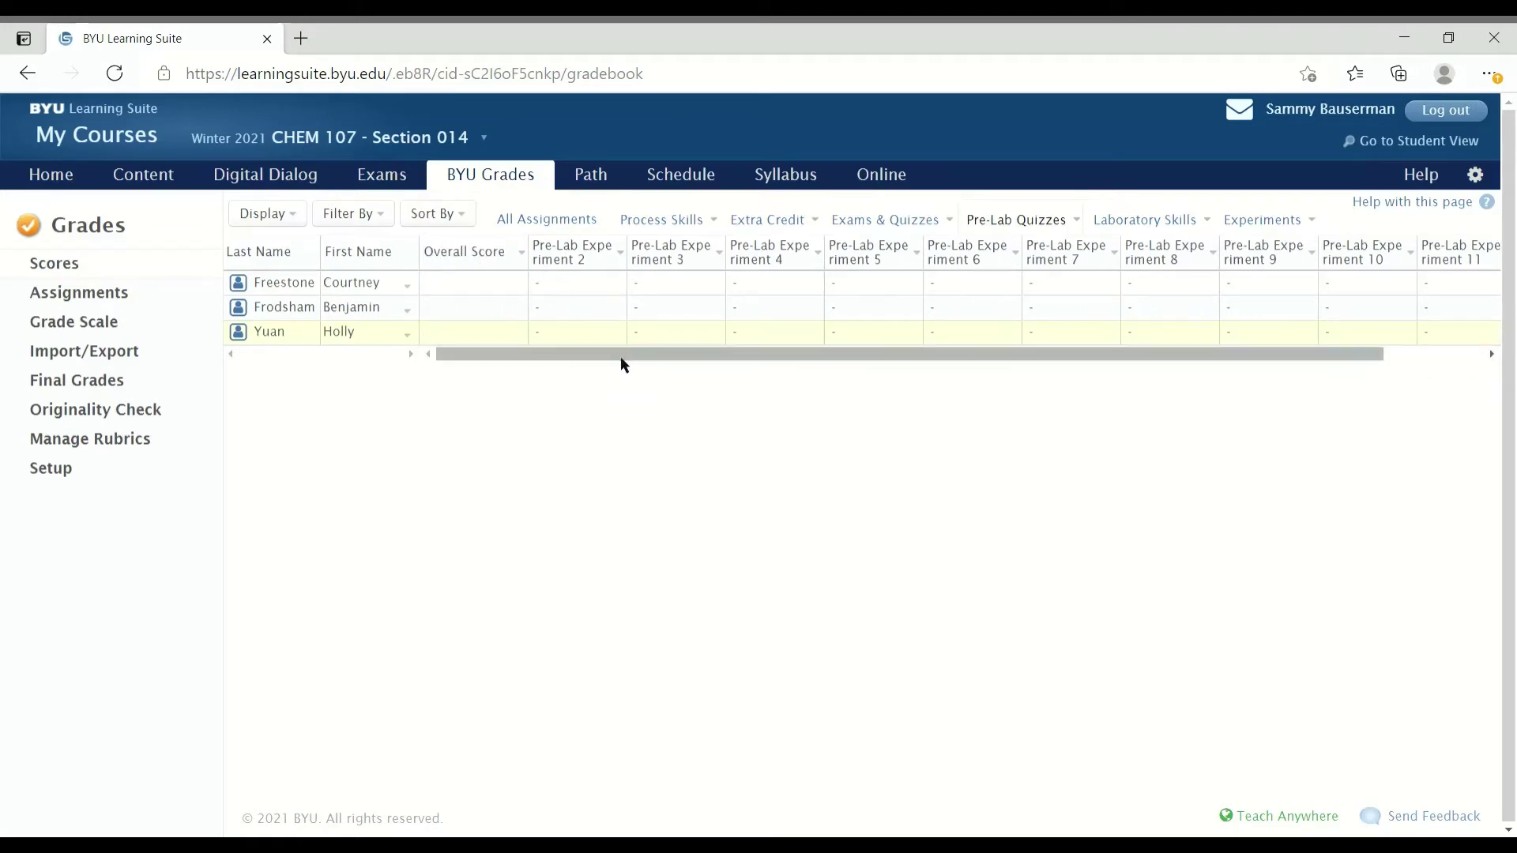
{"action": "left_click_drag", "start_coordinate": [622, 360], "coordinate": [765, 356]}
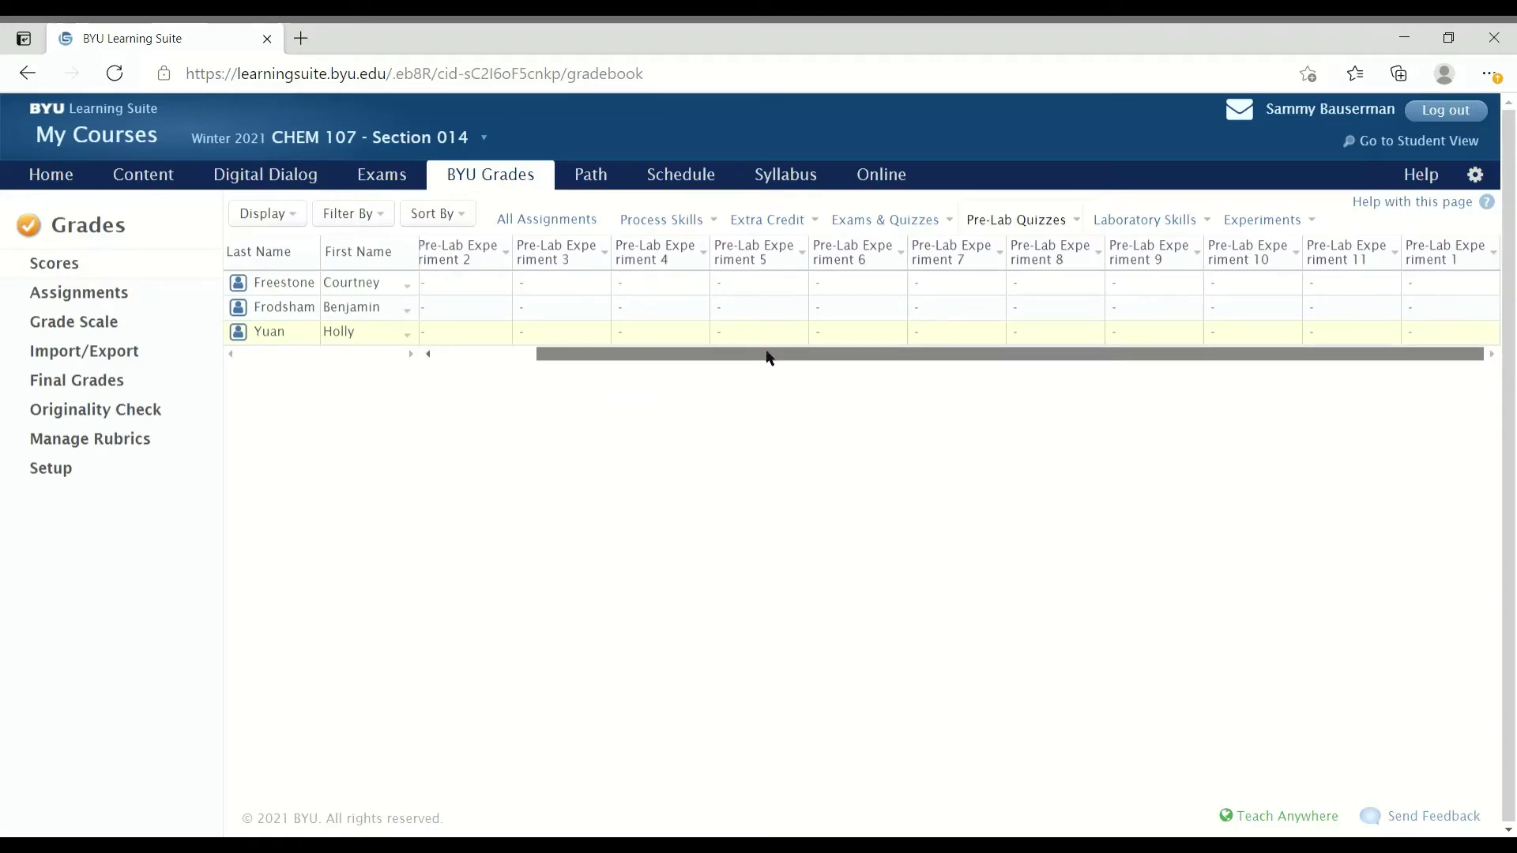
- Open the grader for Pre-Lab Experiment 1 and display the first listed student's attempt
{"action": "left_click", "coordinate": [1494, 253]}
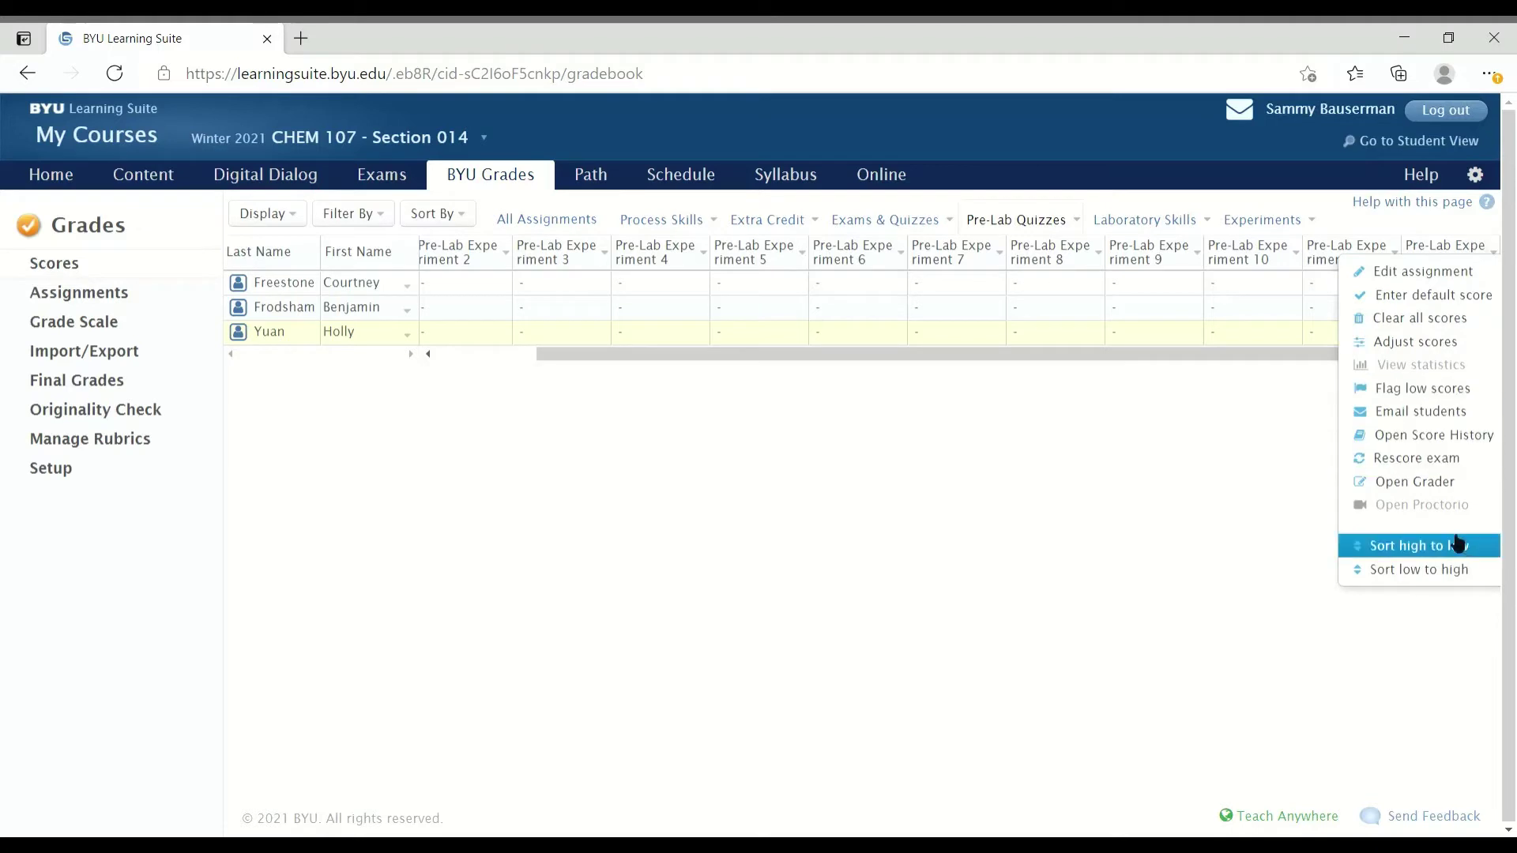
{"action": "left_click", "coordinate": [1446, 481]}
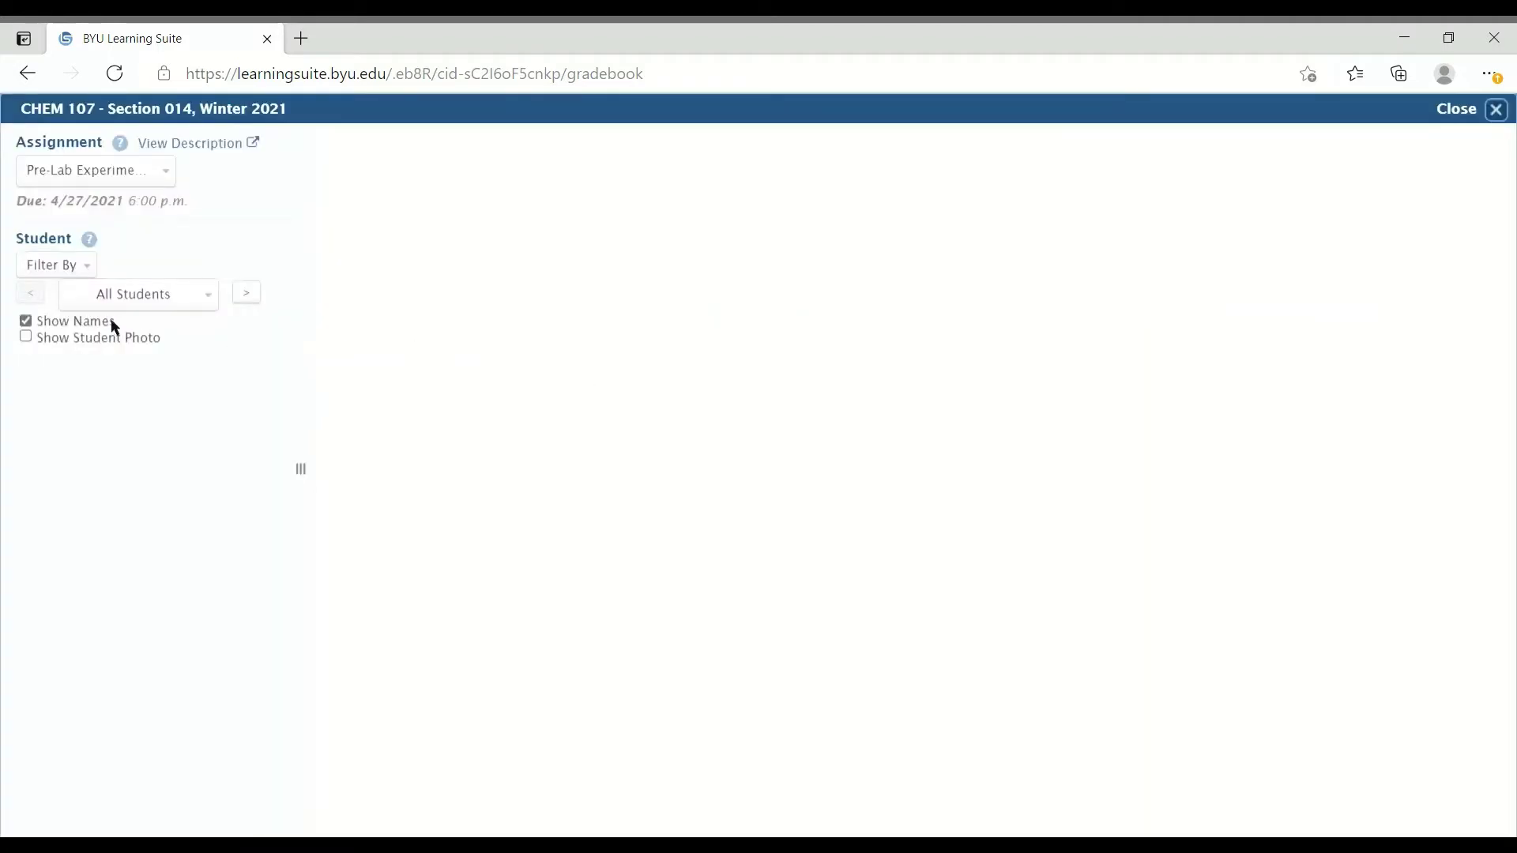
{"action": "left_click", "coordinate": [206, 297]}
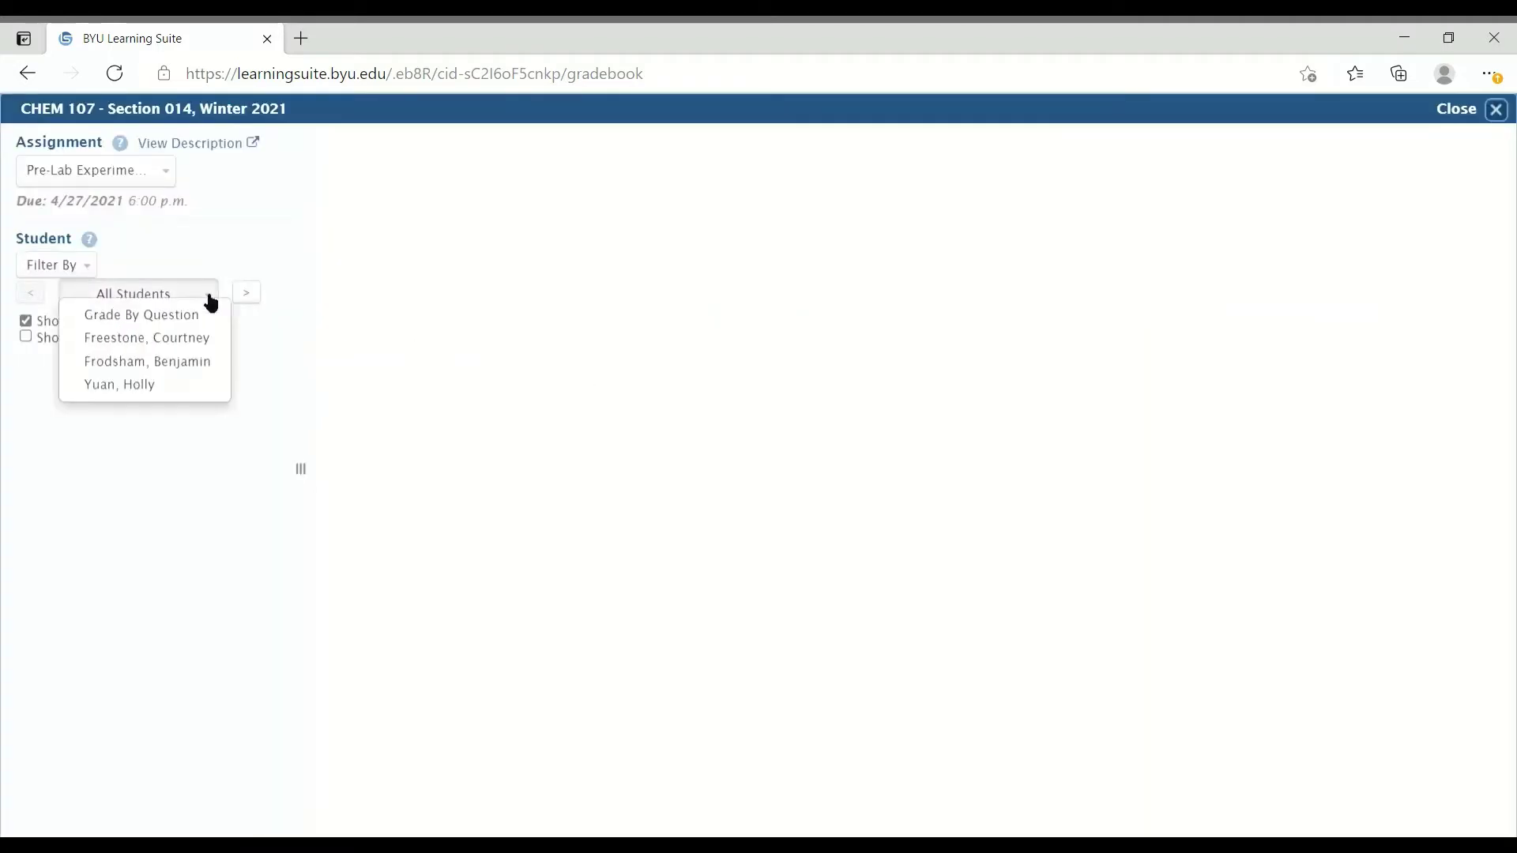
{"action": "left_click", "coordinate": [203, 346]}
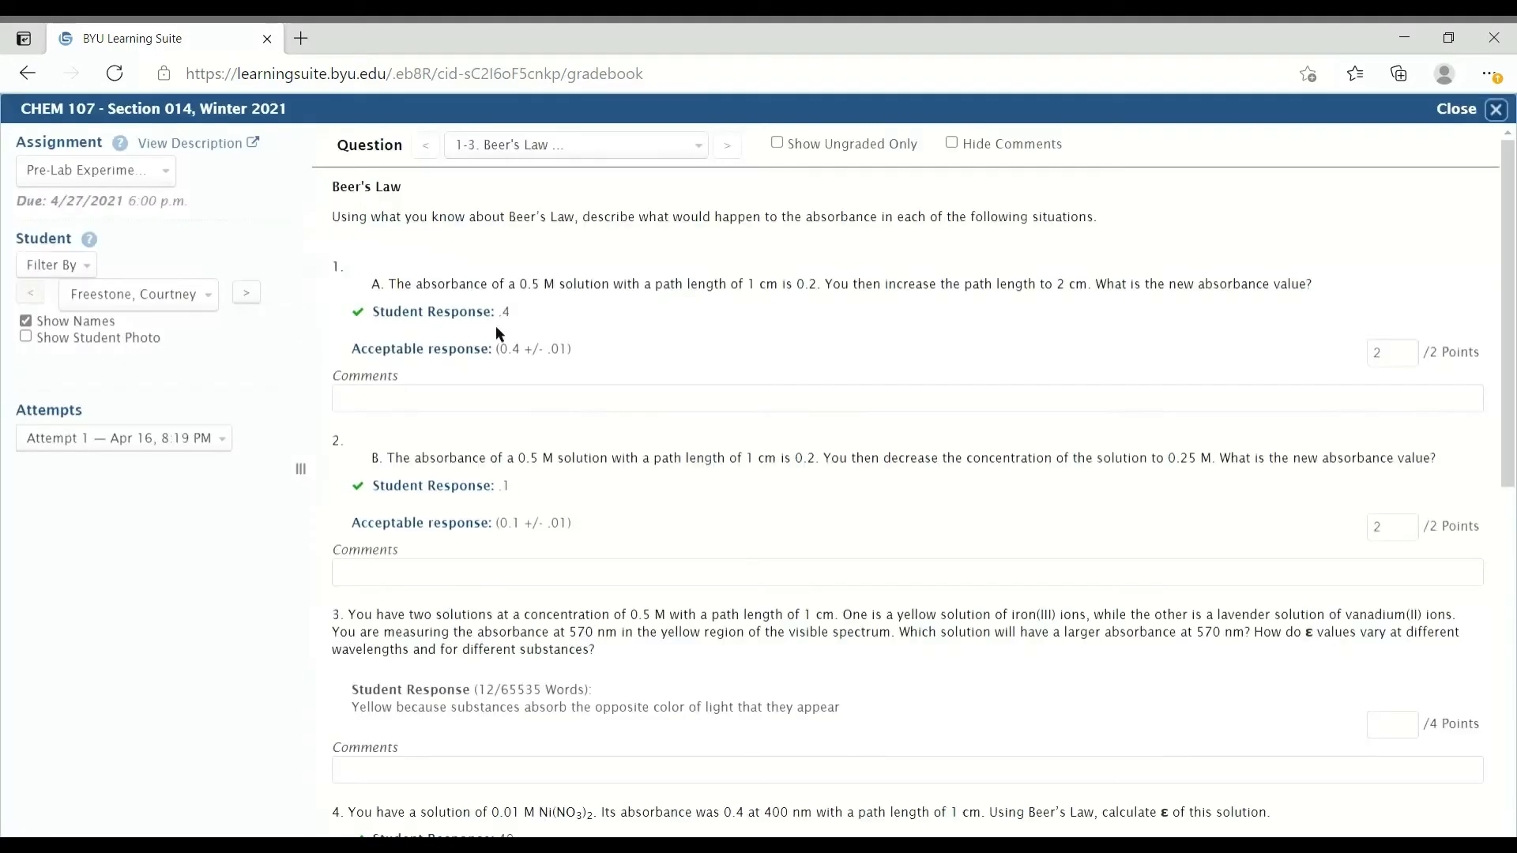
- Review the student's Beer's Law and dilution responses, including the points entry for question 3, and move on to the next student
{"action": "scroll", "coordinate": [1346, 367], "scroll_direction": "down", "scroll_amount": 2}
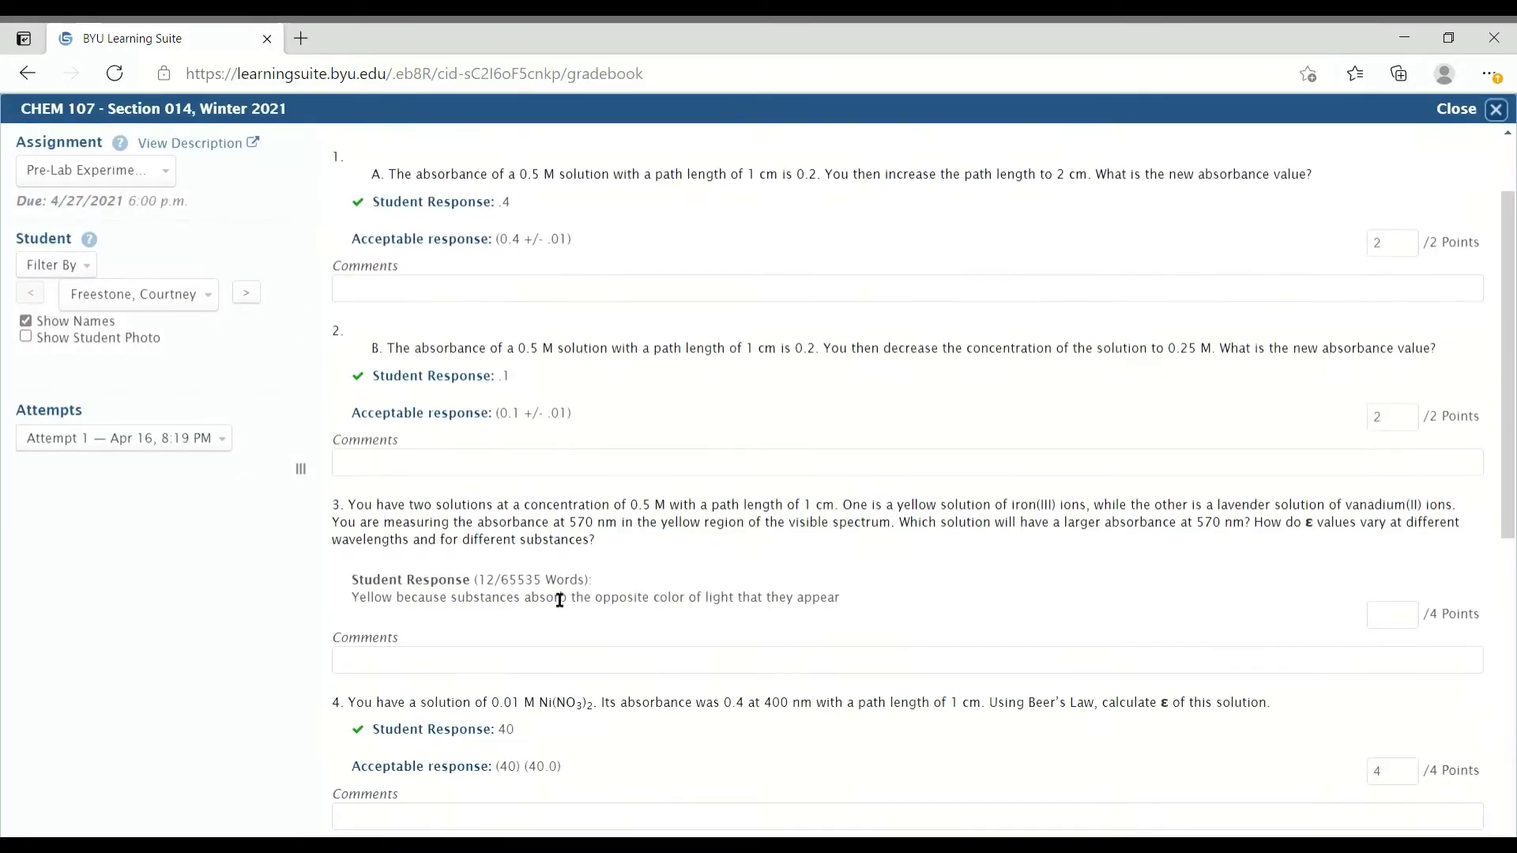
{"action": "left_click", "coordinate": [1382, 619]}
{"action": "left_click_drag", "start_coordinate": [1082, 709], "coordinate": [1078, 733]}
{"action": "scroll", "coordinate": [1052, 612], "scroll_direction": "down", "scroll_amount": 7}
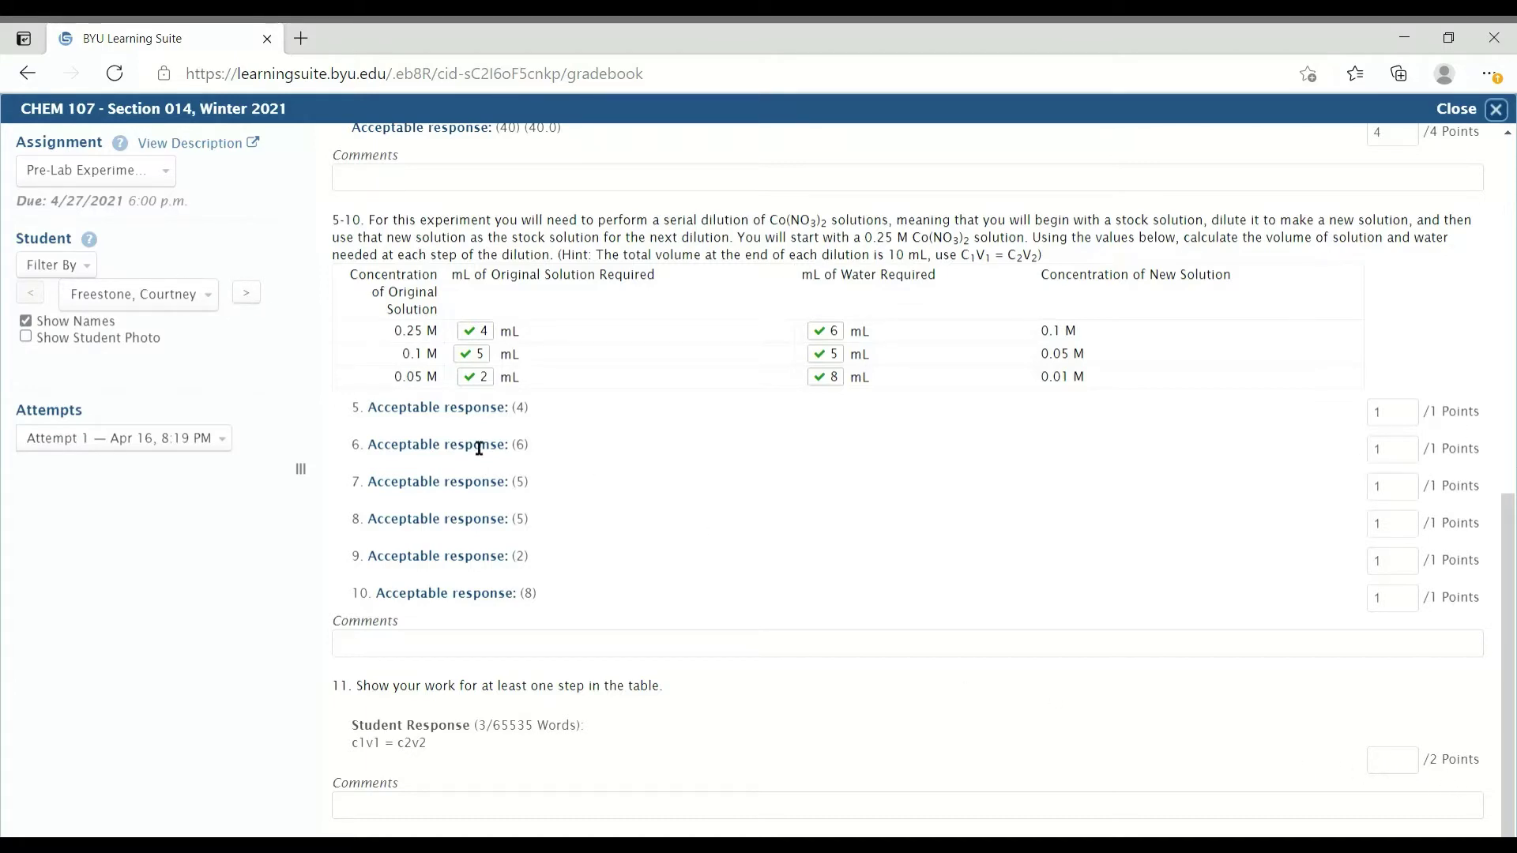
{"action": "left_click", "coordinate": [246, 293]}
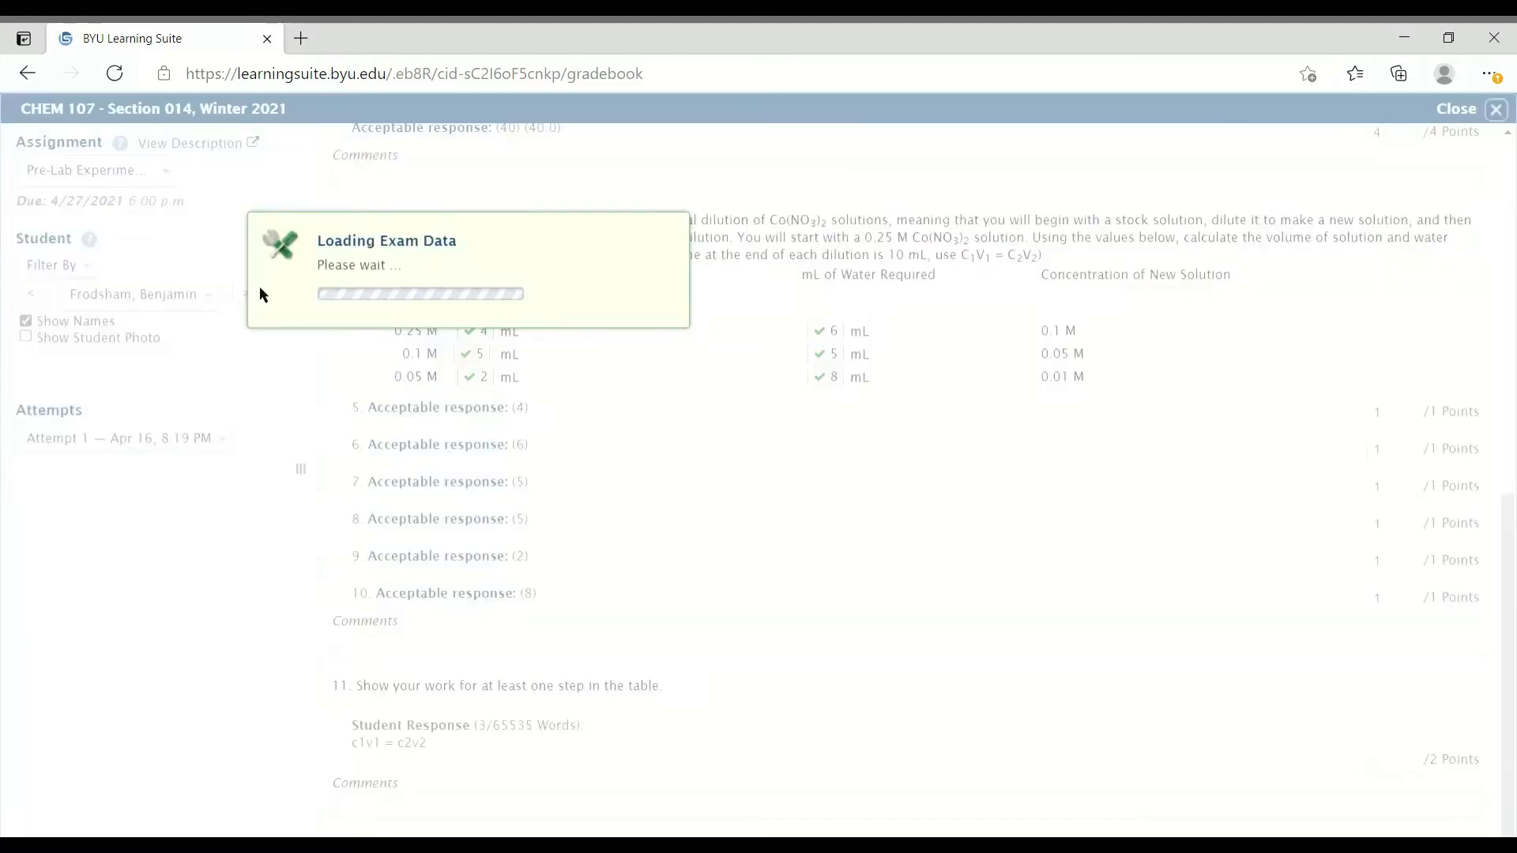
{"action": "left_click", "coordinate": [254, 292]}
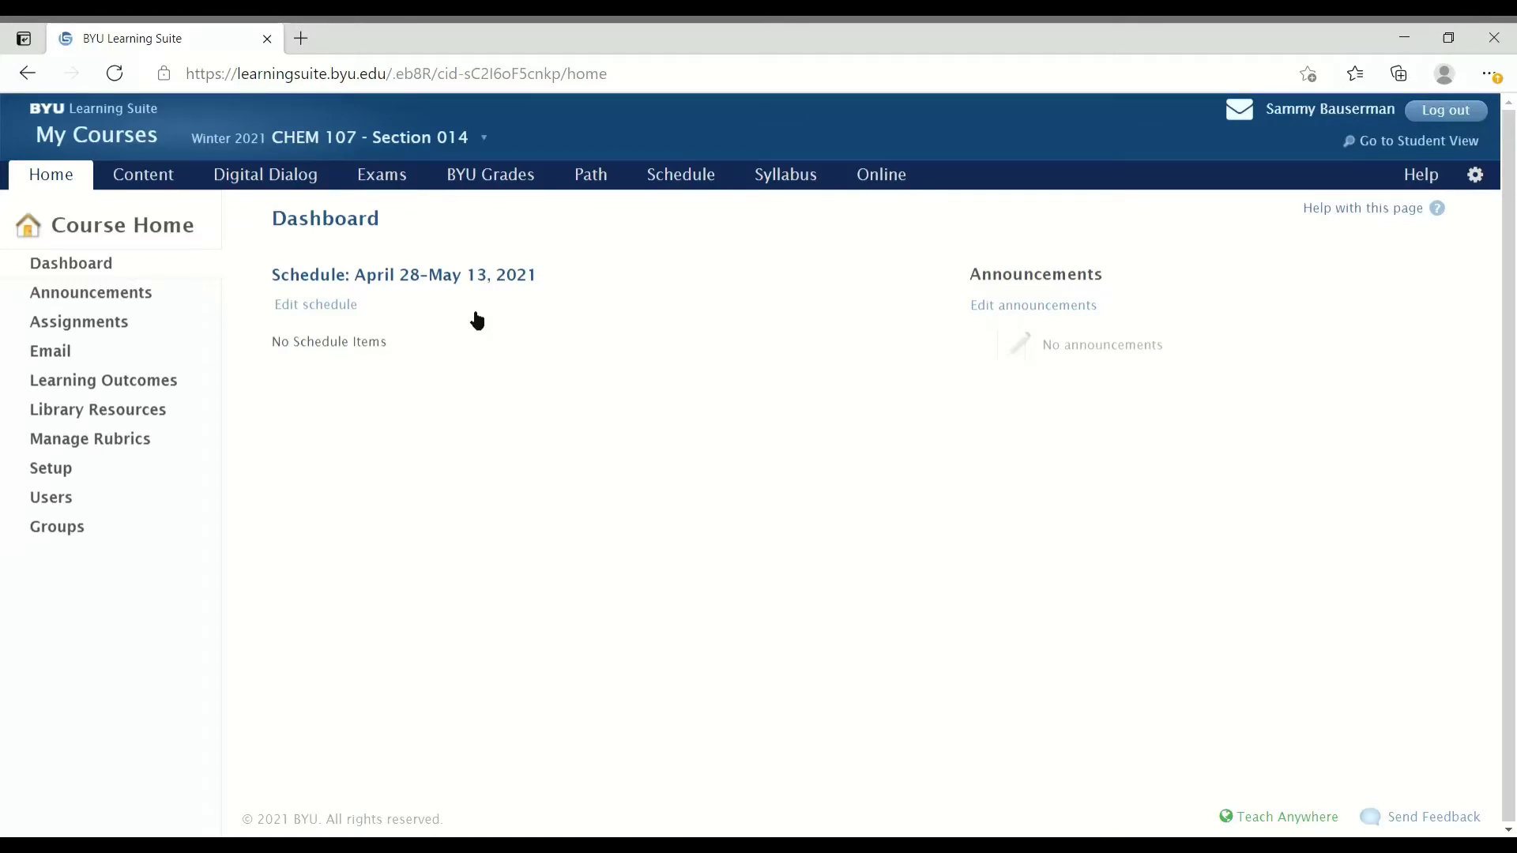
- Open the exception settings of Process Skills Quiz 3 from the course's exam list
{"action": "left_click", "coordinate": [390, 180]}
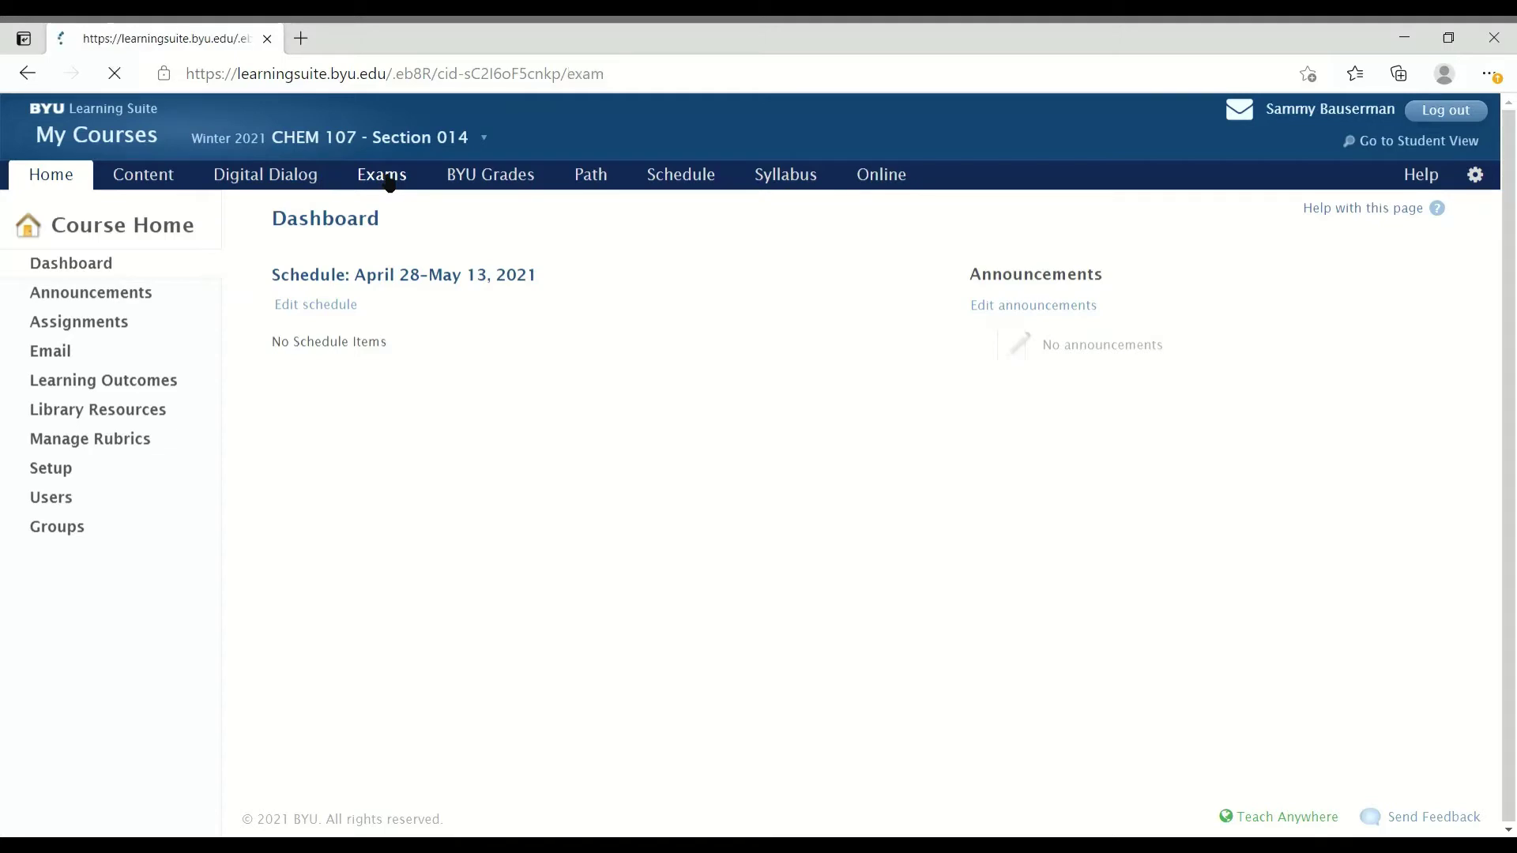
{"action": "scroll", "coordinate": [529, 353], "scroll_direction": "down", "scroll_amount": 4}
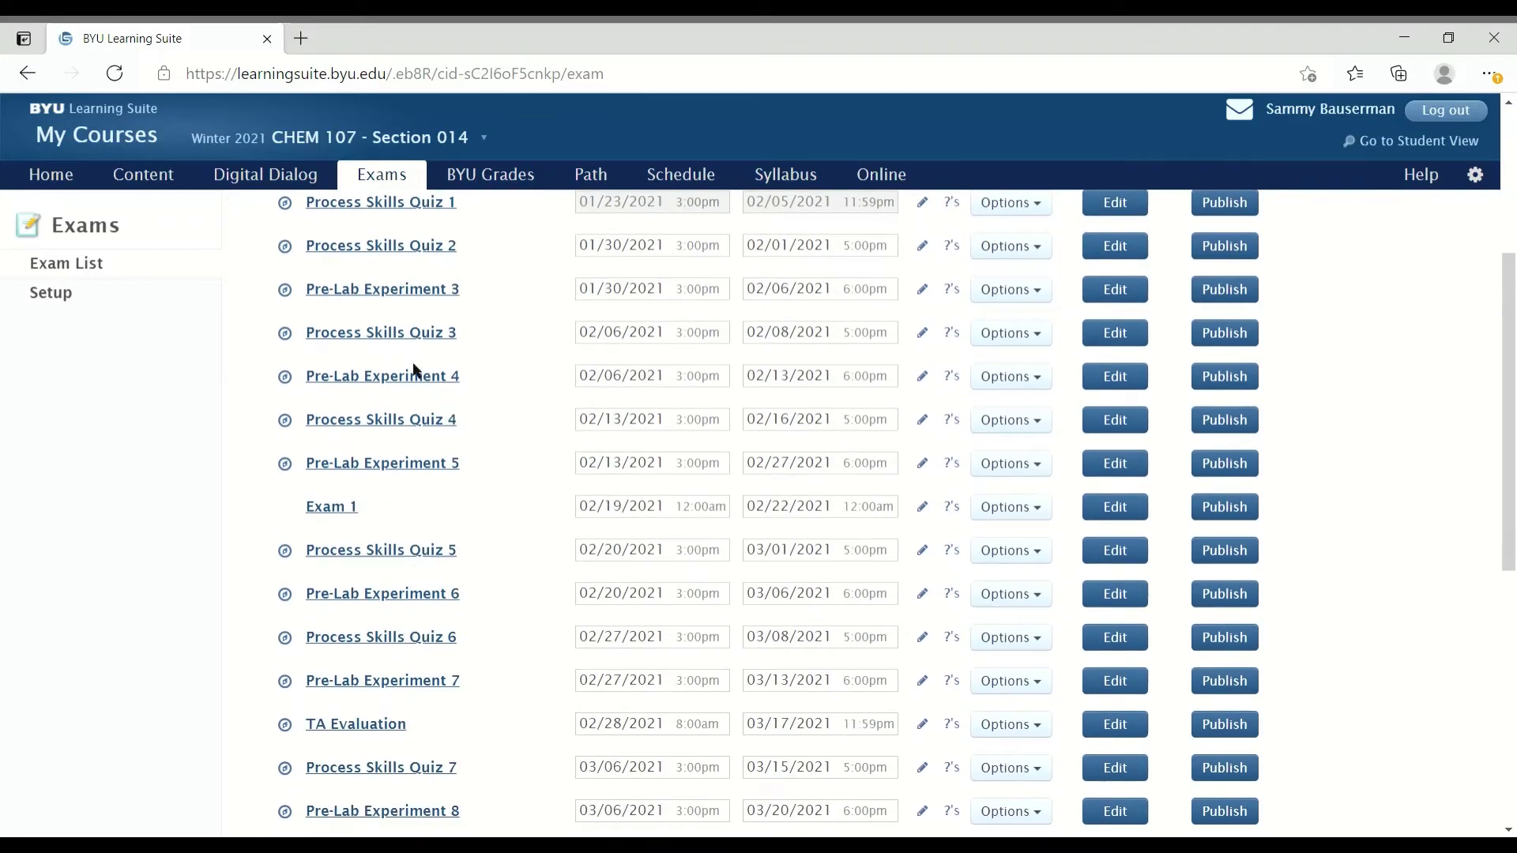
{"action": "left_click", "coordinate": [408, 334]}
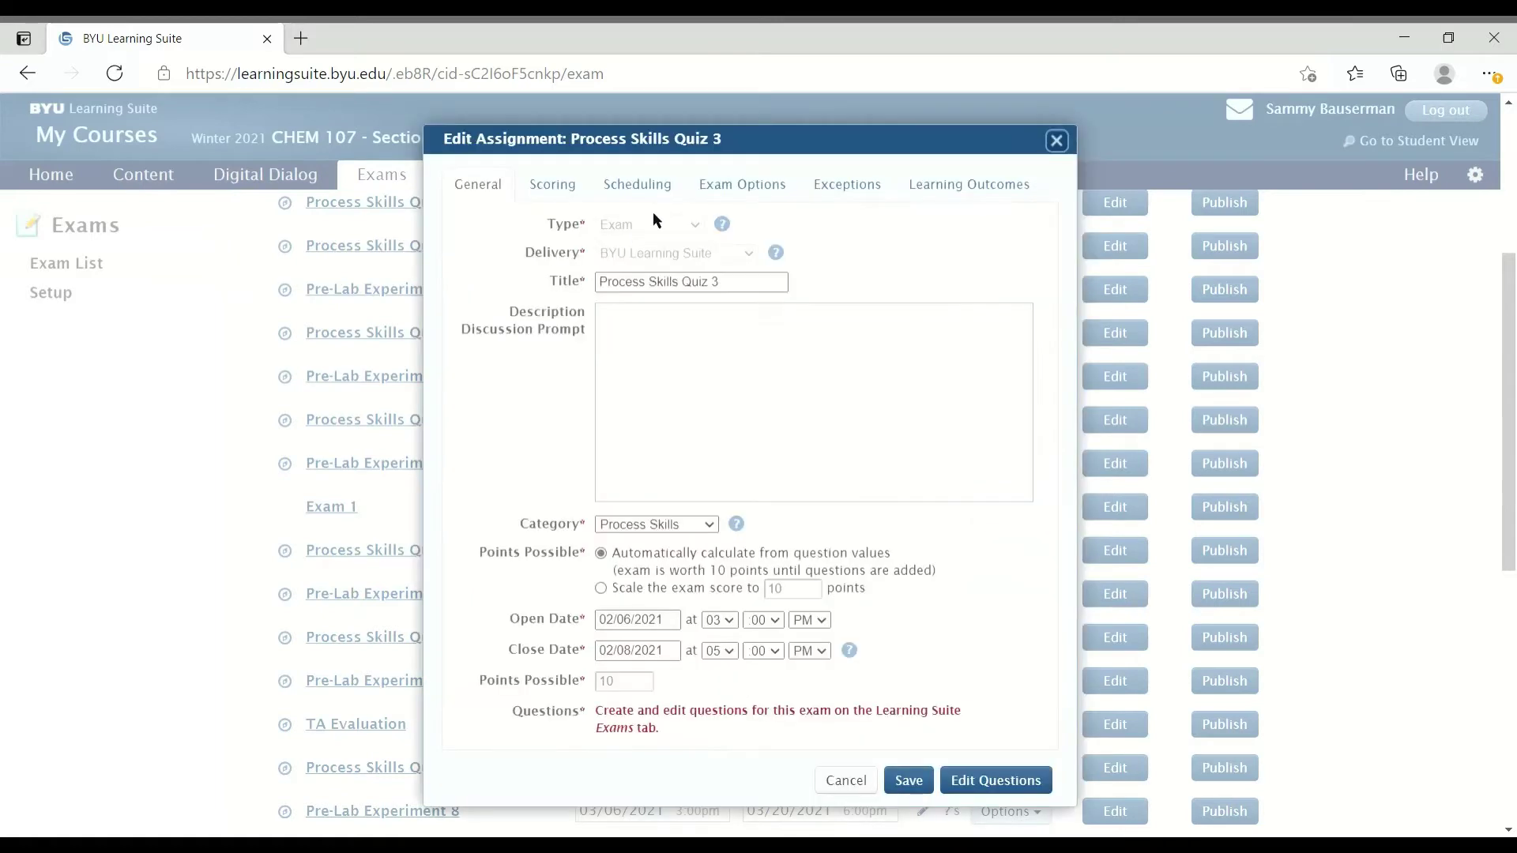
{"action": "left_click", "coordinate": [849, 190]}
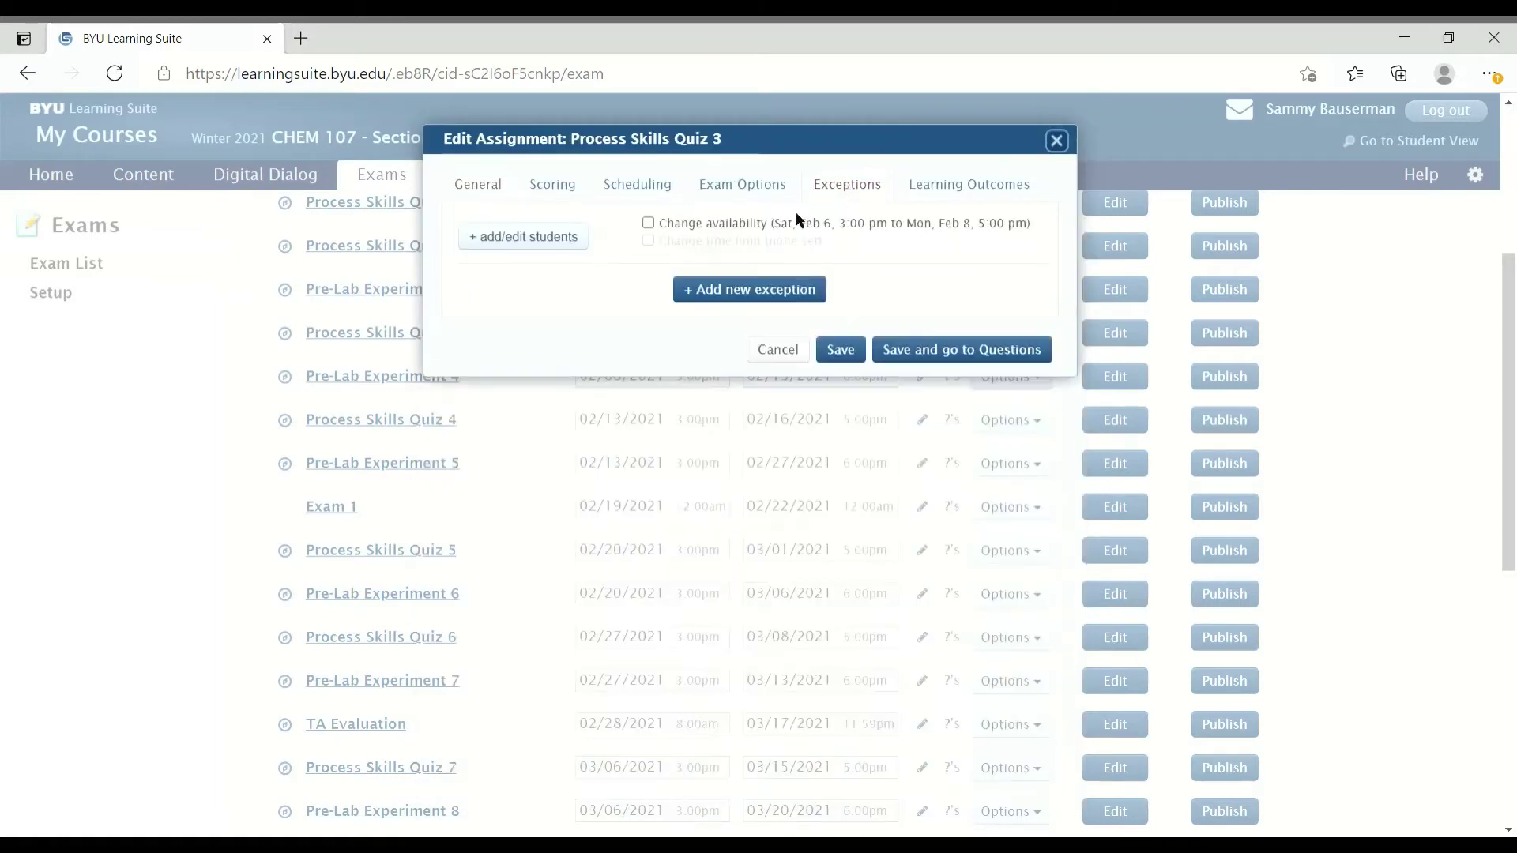
- Add the first listed student to the Process Skills Quiz 3 exception
{"action": "left_click", "coordinate": [552, 239]}
{"action": "left_click", "coordinate": [625, 403]}
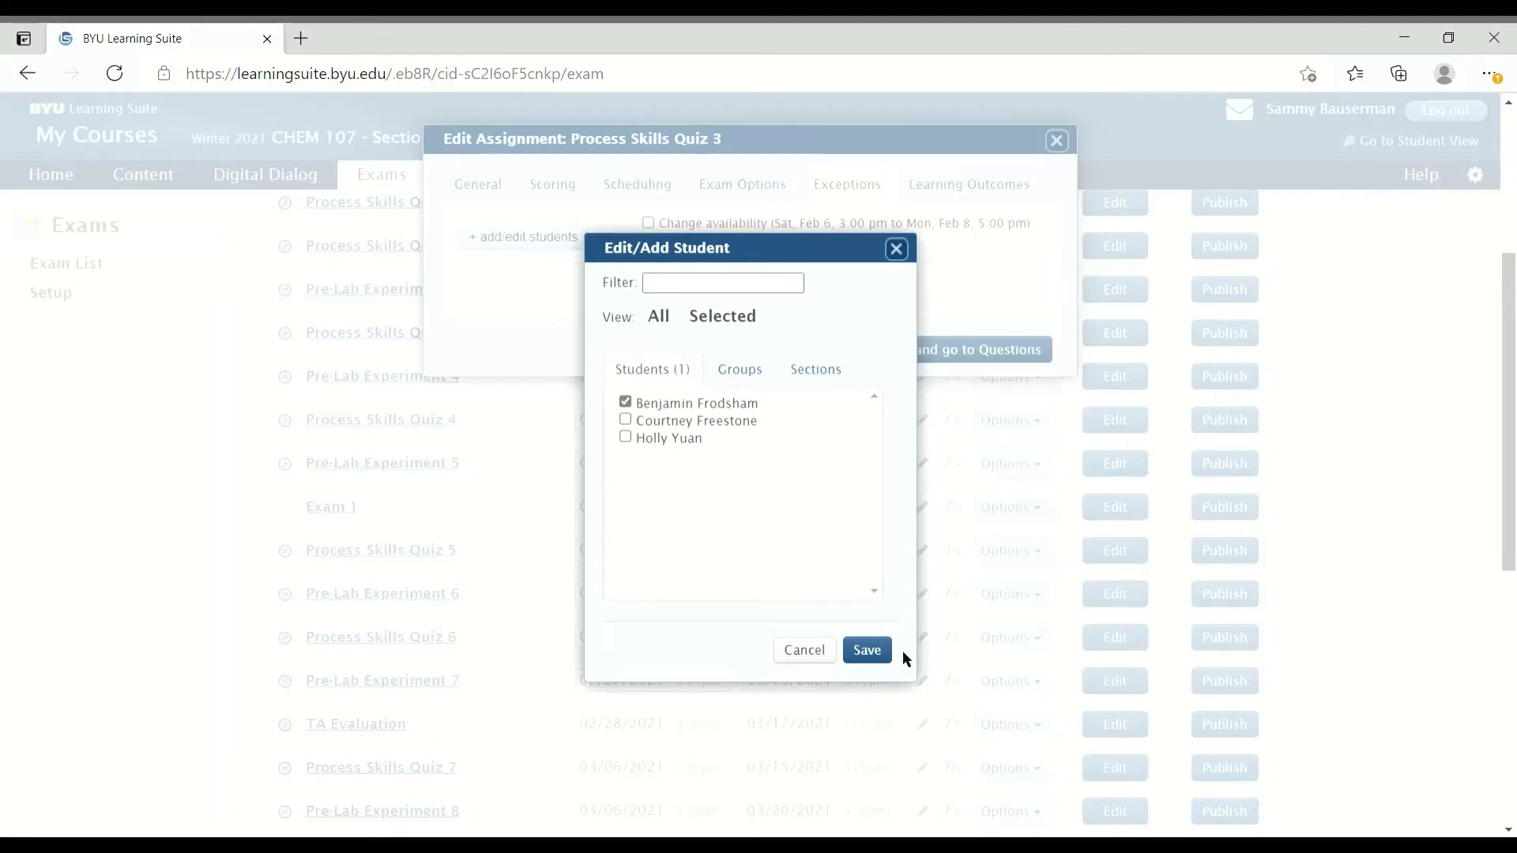
{"action": "left_click", "coordinate": [867, 650]}
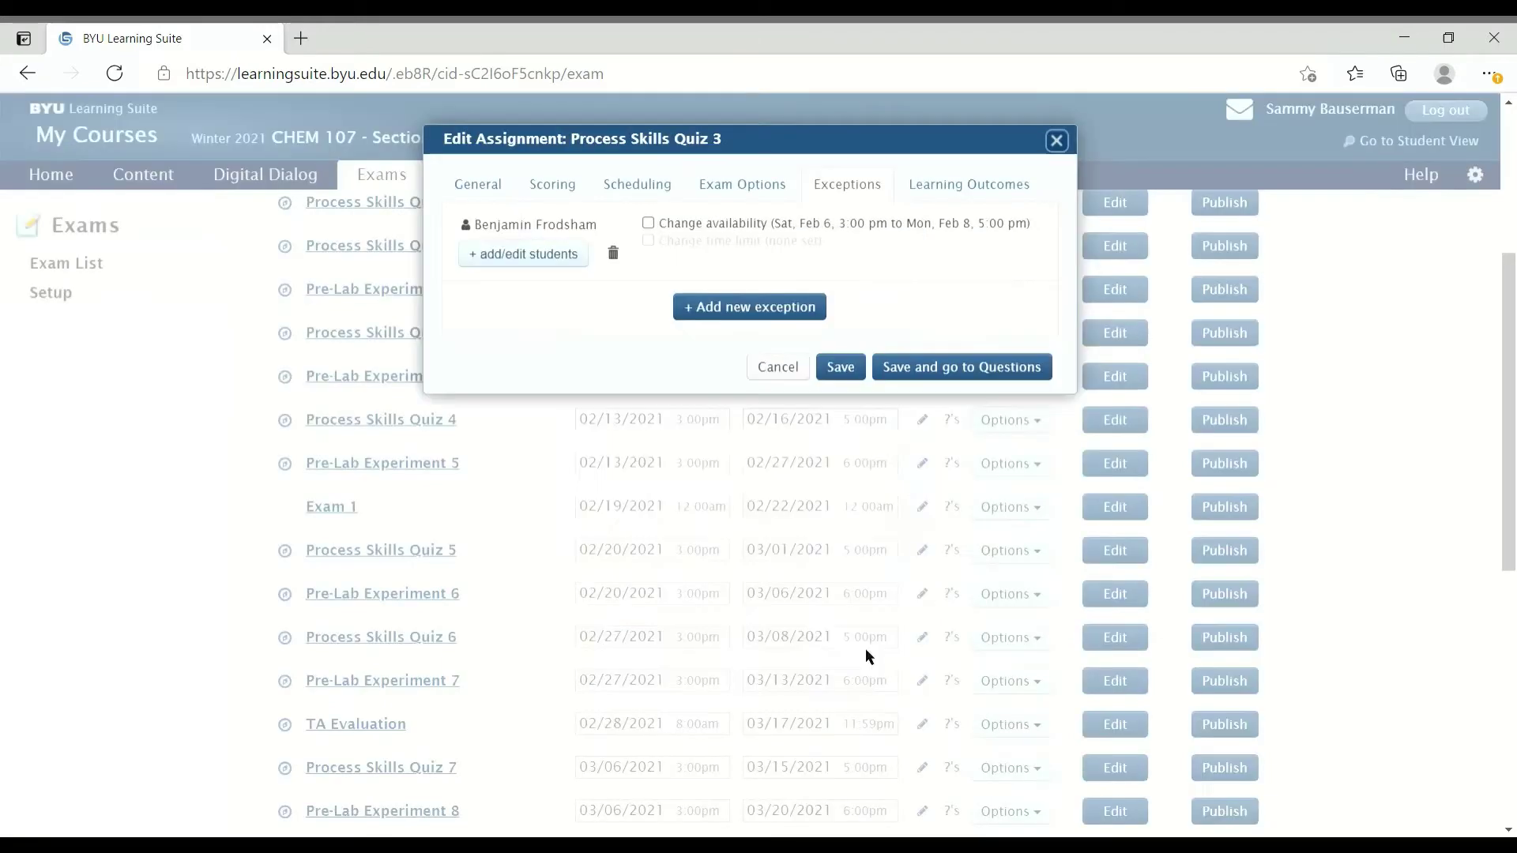
- Change the exception's availability to start on 4/13/2021, and choose an end date and time
{"action": "left_click", "coordinate": [648, 223]}
{"action": "left_click", "coordinate": [766, 241]}
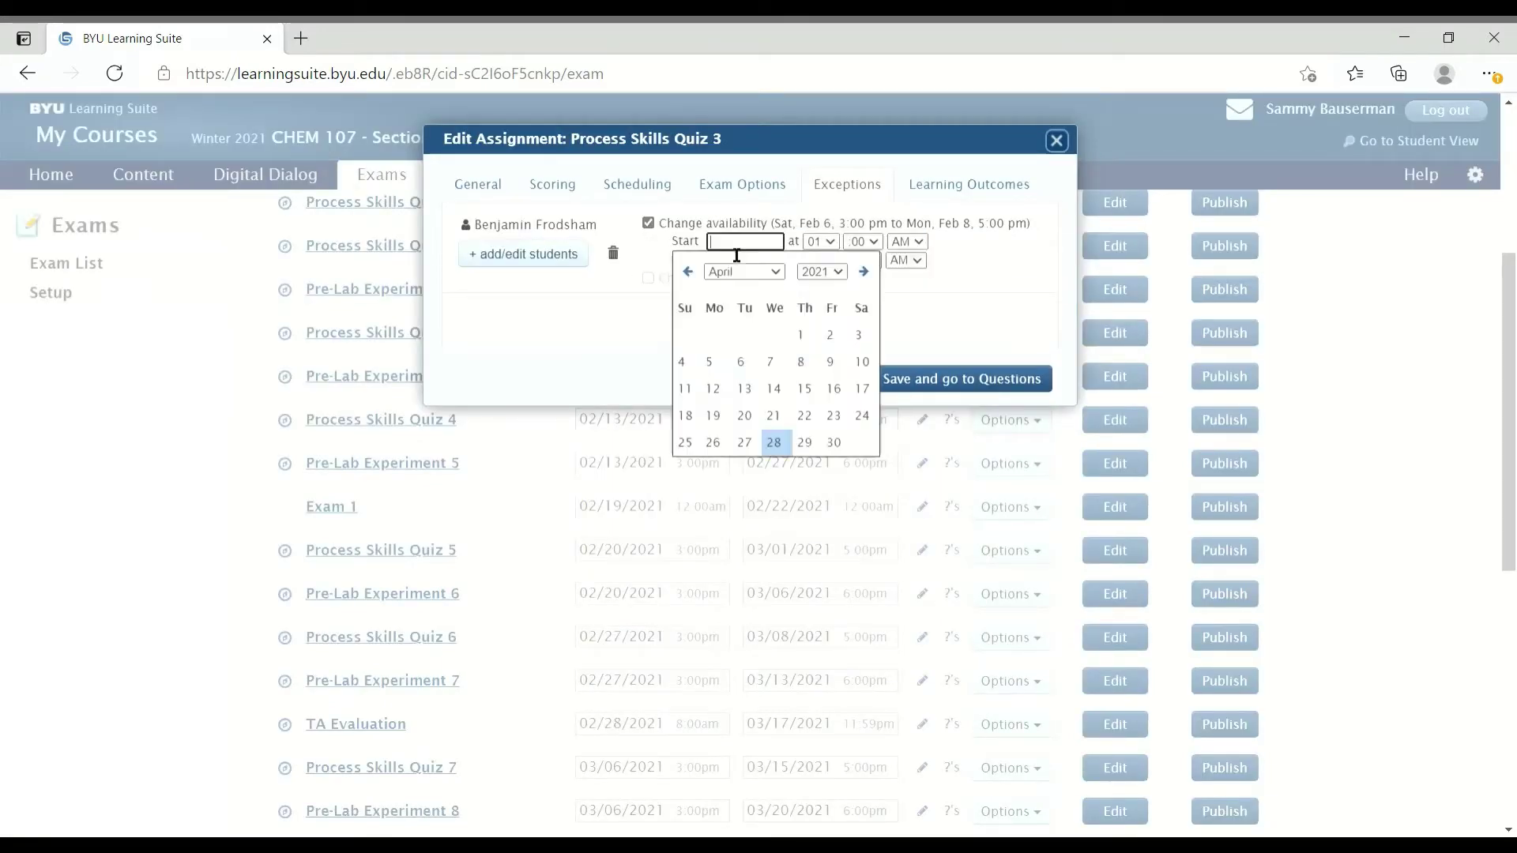
{"action": "left_click", "coordinate": [741, 395]}
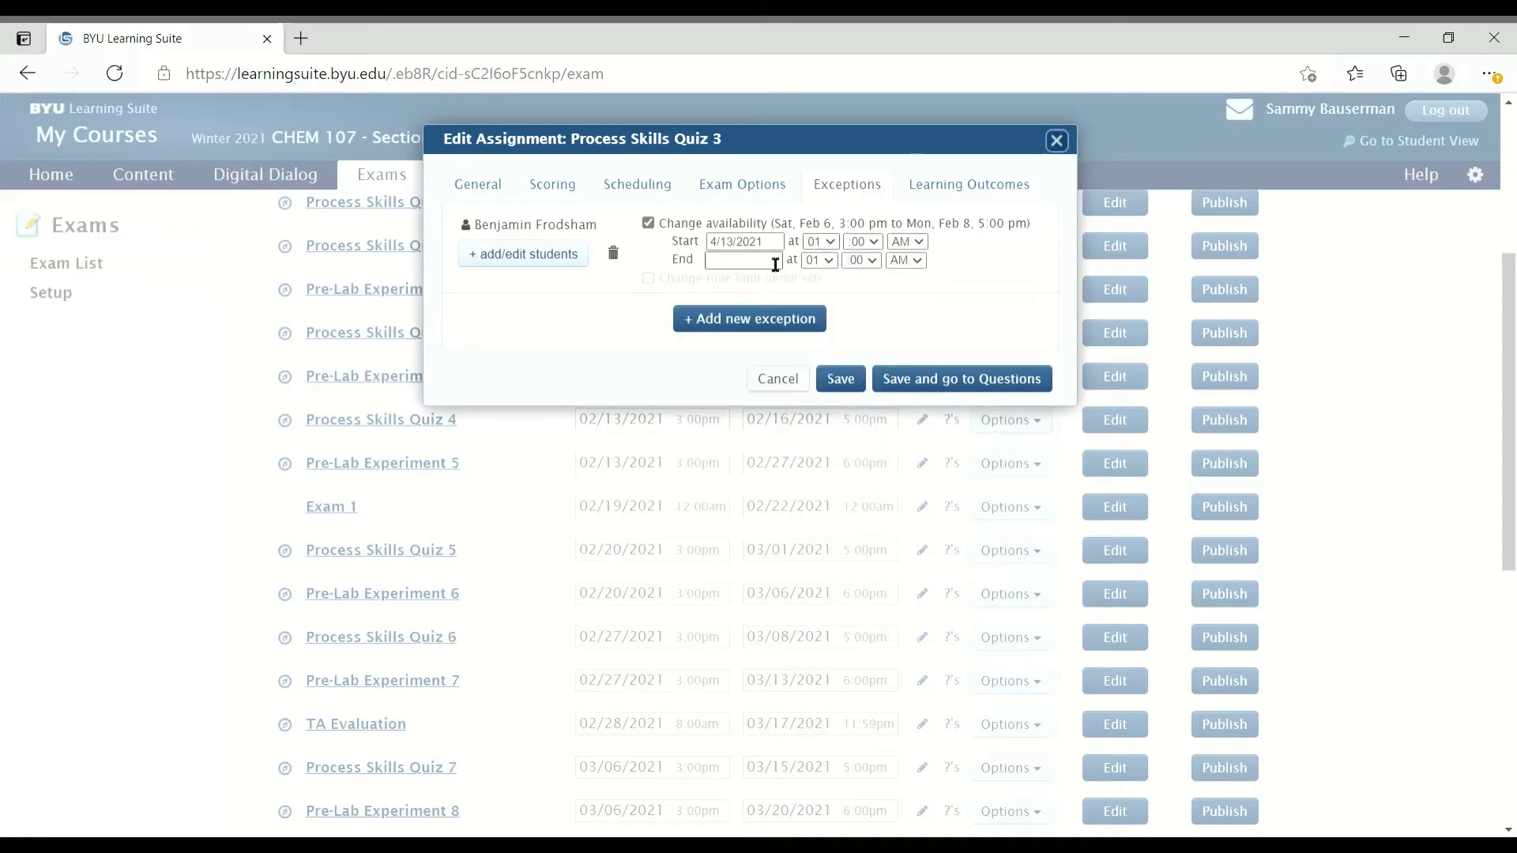
{"action": "left_click", "coordinate": [776, 264]}
{"action": "left_click", "coordinate": [746, 411]}
{"action": "left_click", "coordinate": [820, 431]}
{"action": "left_click", "coordinate": [864, 457]}
- Add the second listed student to the existing Process Skills Quiz 3 availability exception
{"action": "left_click", "coordinate": [510, 261]}
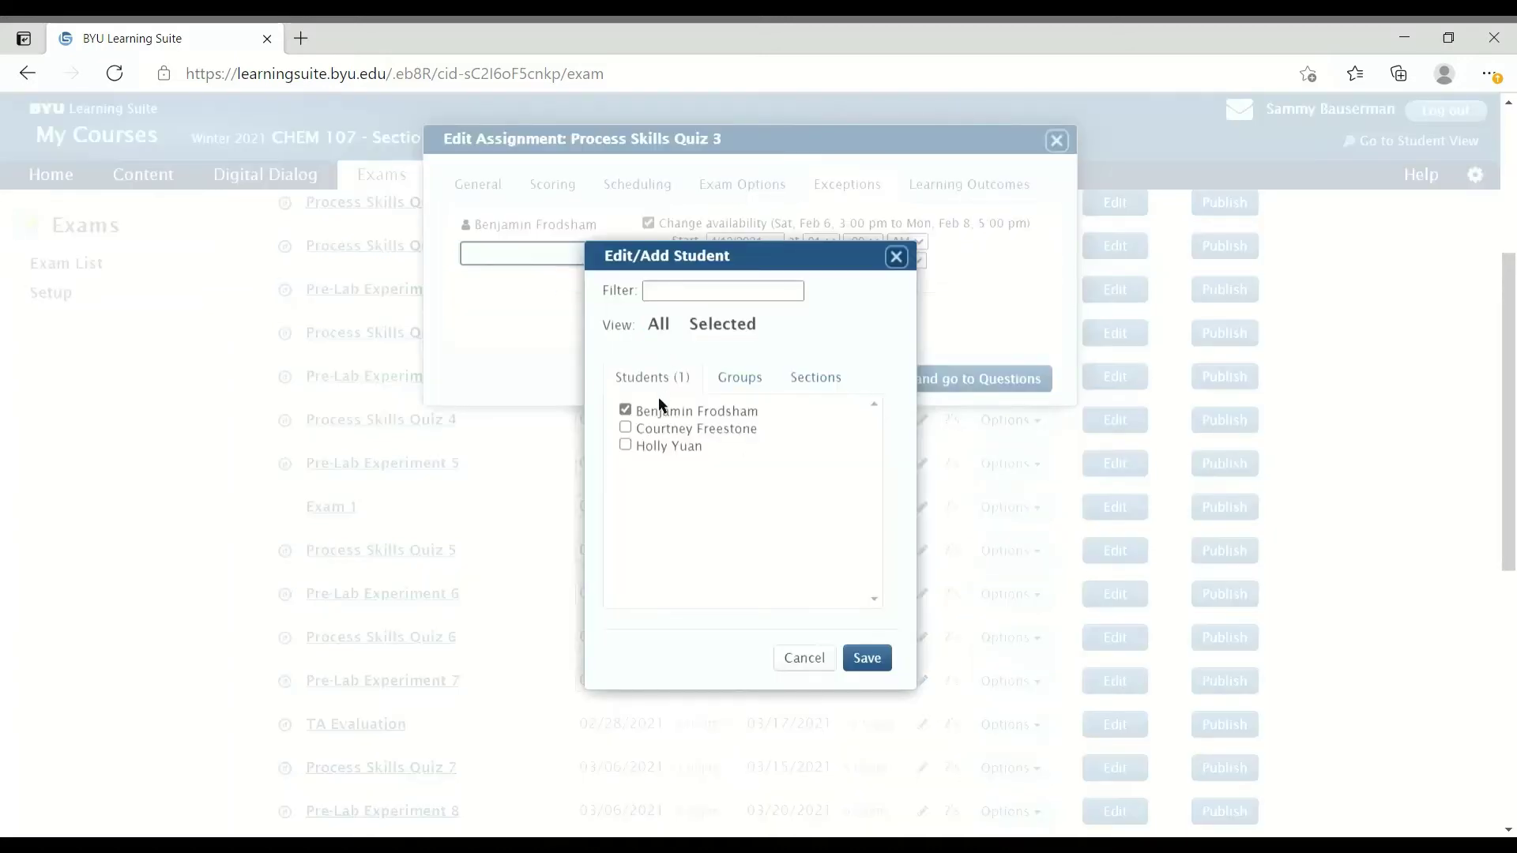
{"action": "left_click", "coordinate": [624, 429]}
{"action": "left_click", "coordinate": [867, 658]}
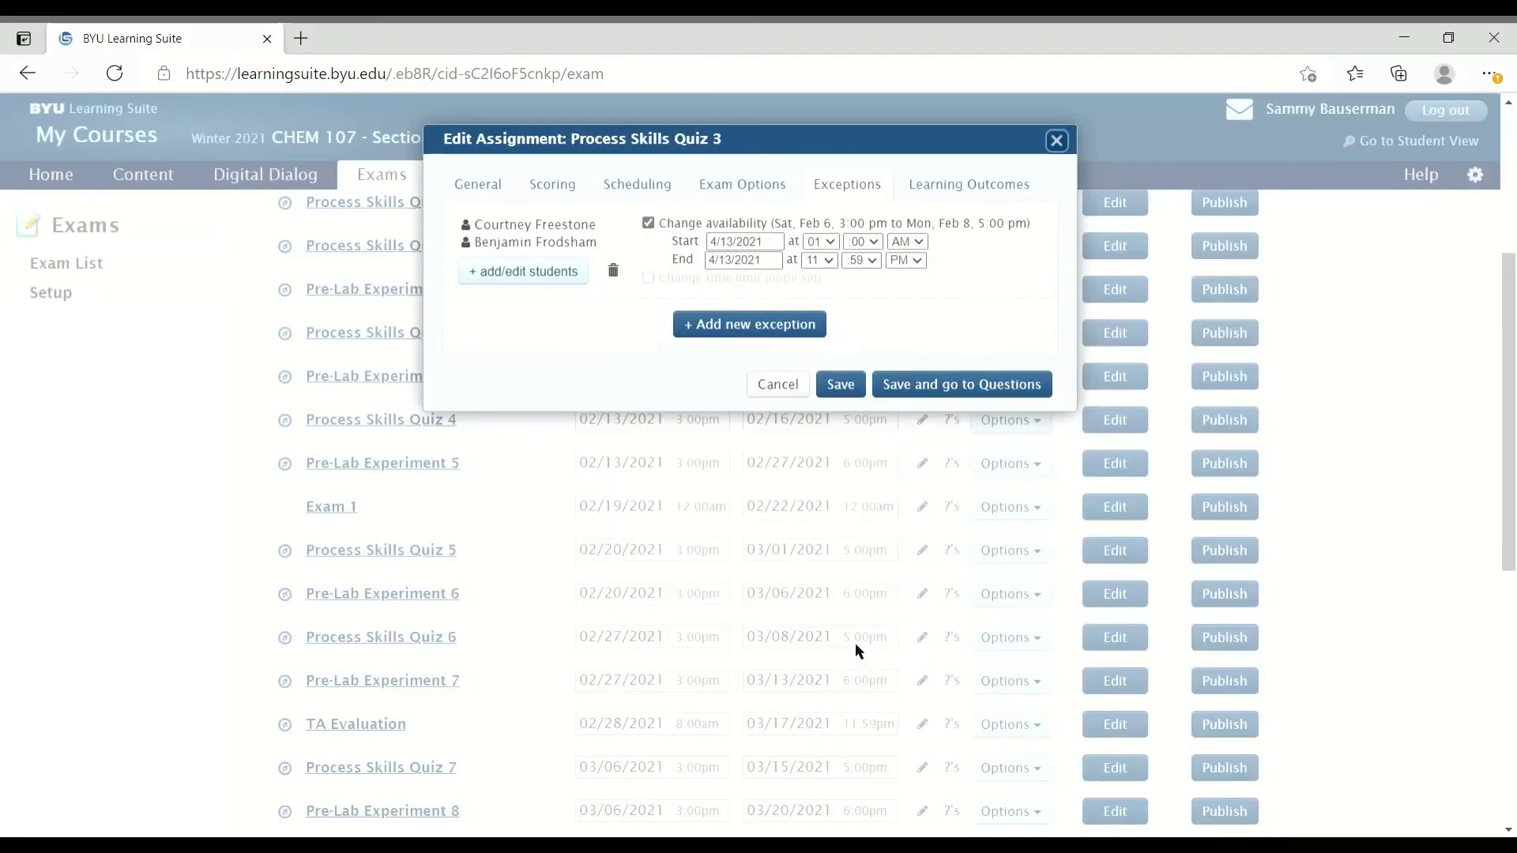
- Create a second Process Skills Quiz 3 exception for the third listed student and save the exam's exceptions
{"action": "left_click", "coordinate": [732, 328]}
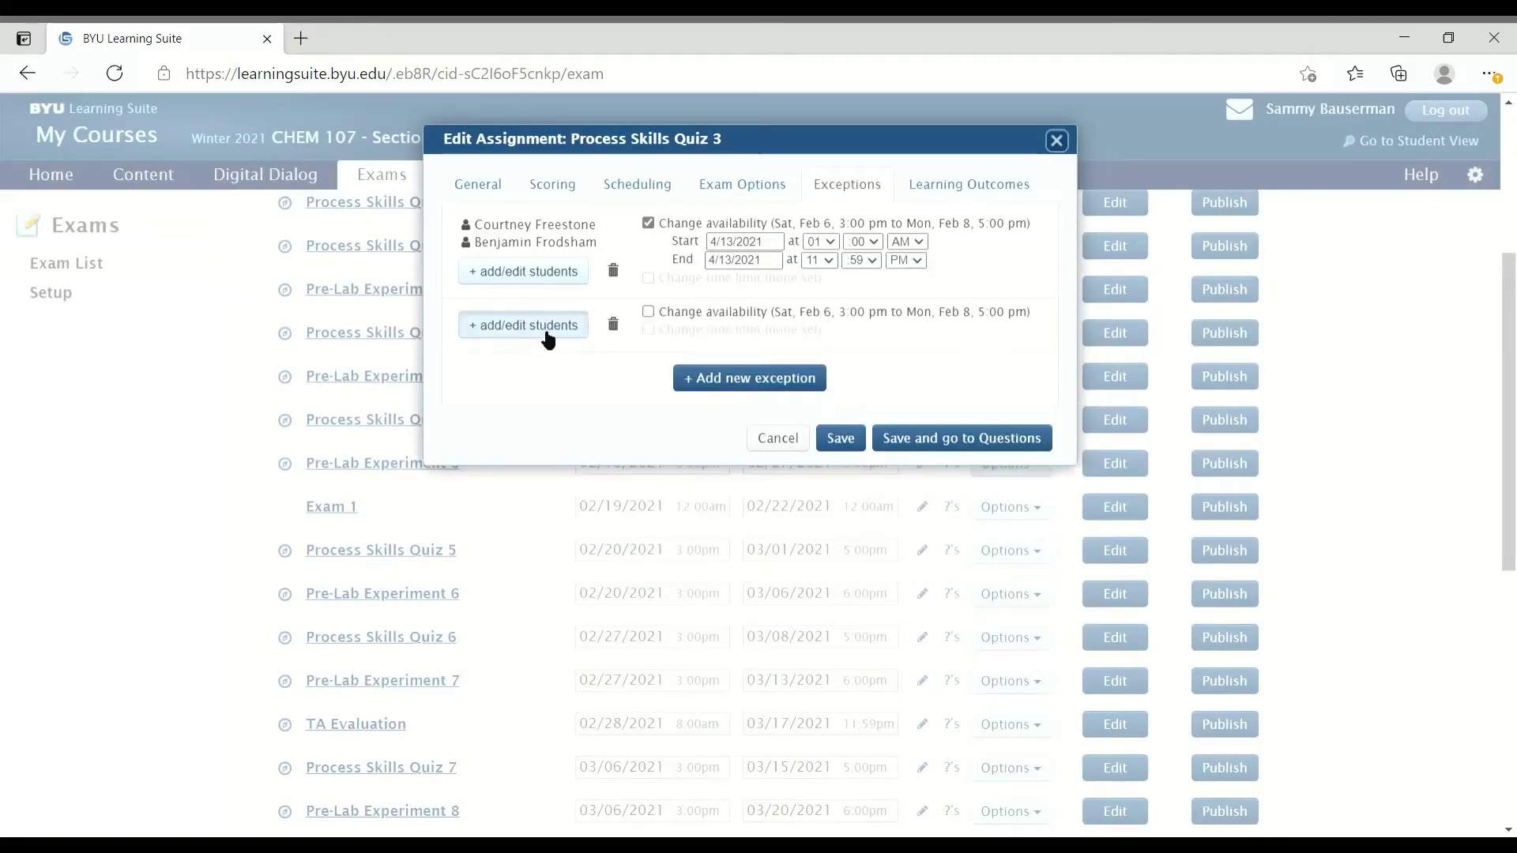
{"action": "left_click", "coordinate": [548, 338]}
{"action": "left_click", "coordinate": [625, 445]}
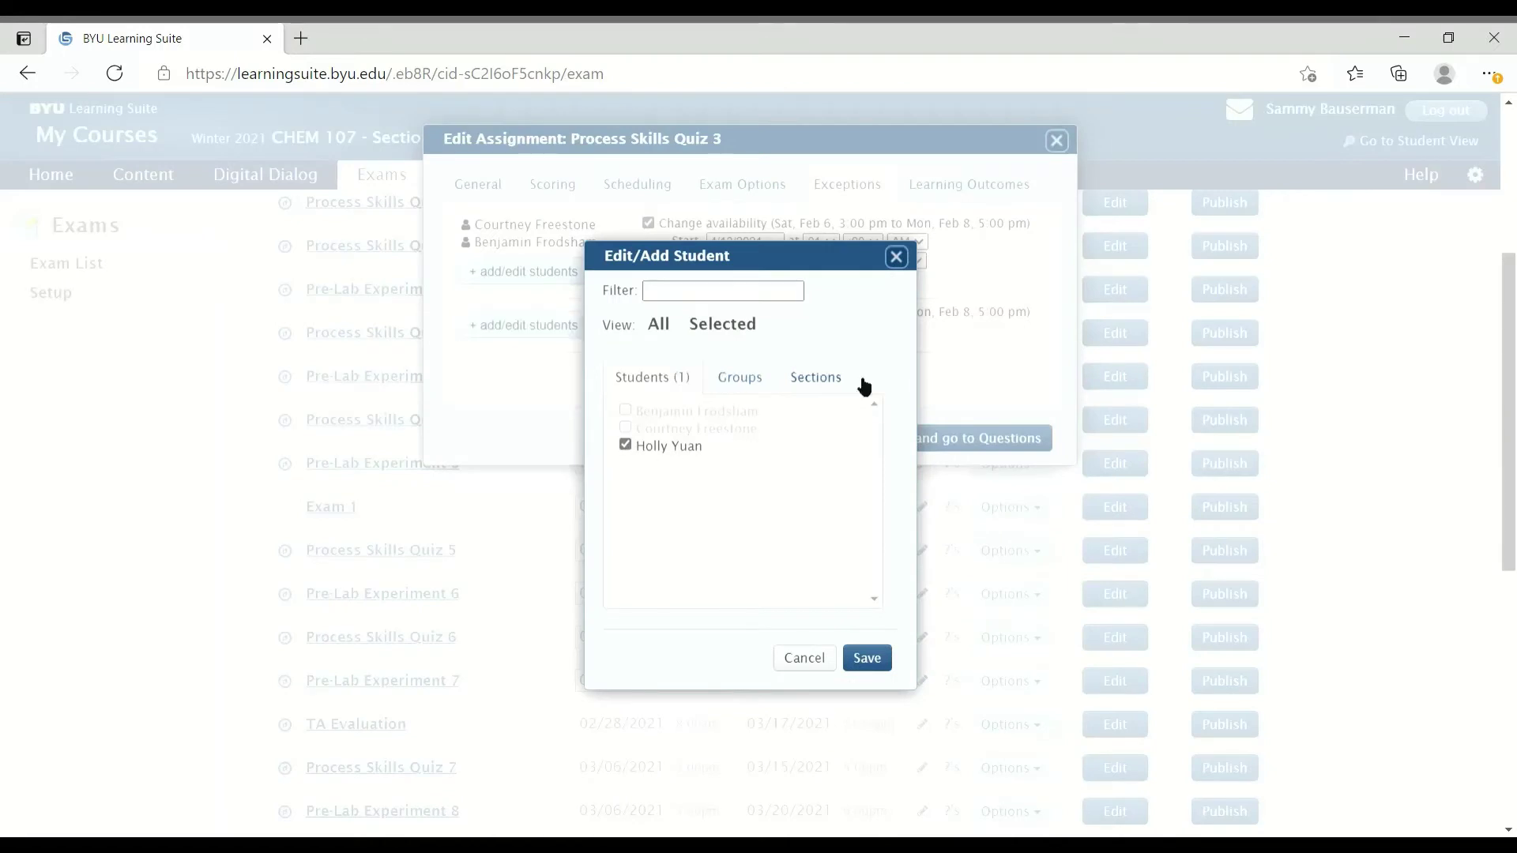
{"action": "left_click", "coordinate": [860, 666]}
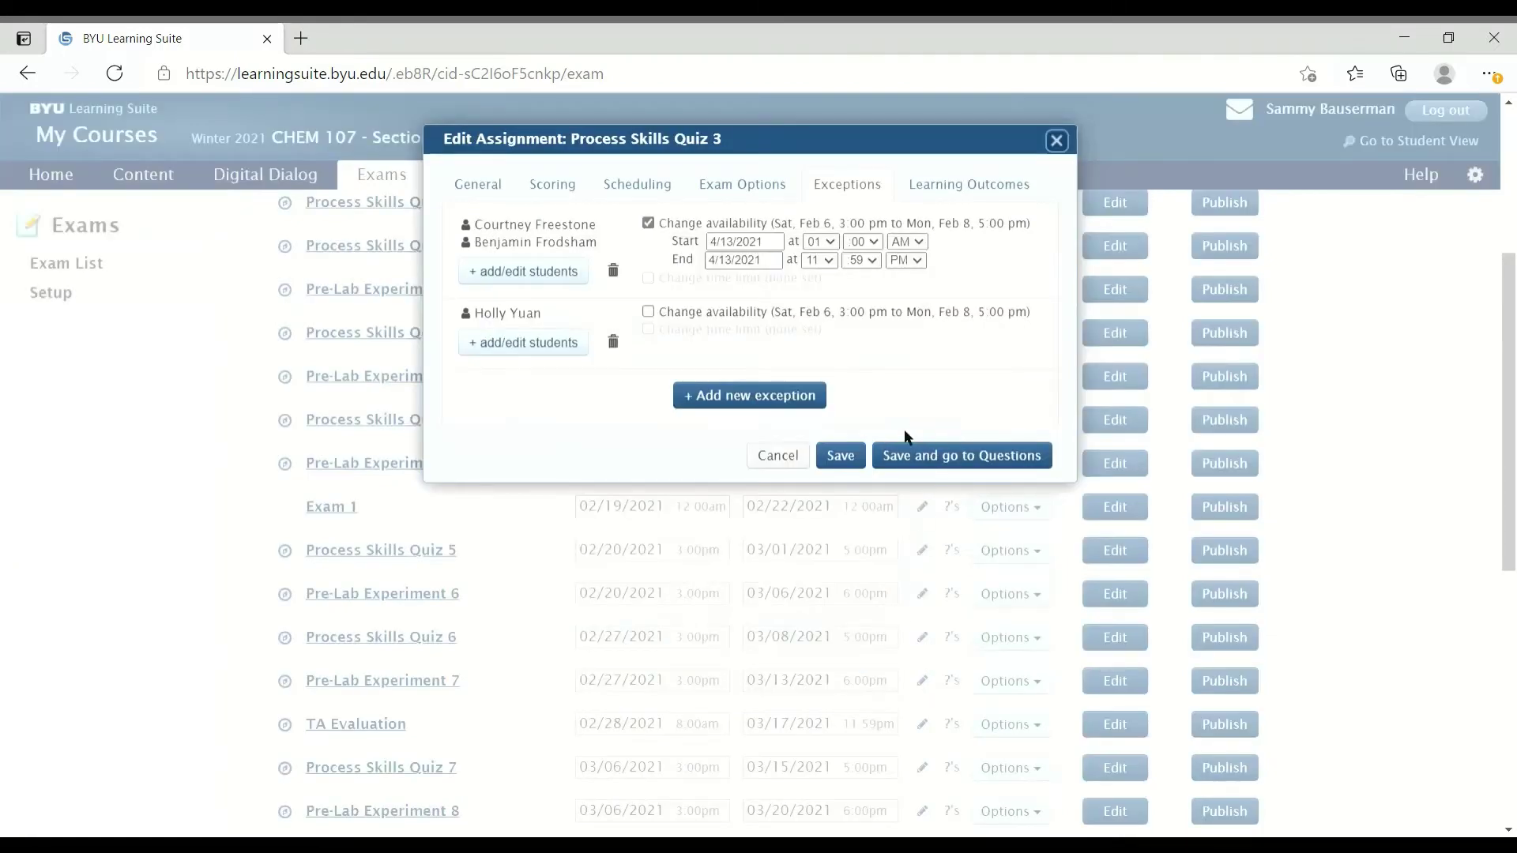
{"action": "left_click", "coordinate": [850, 457]}
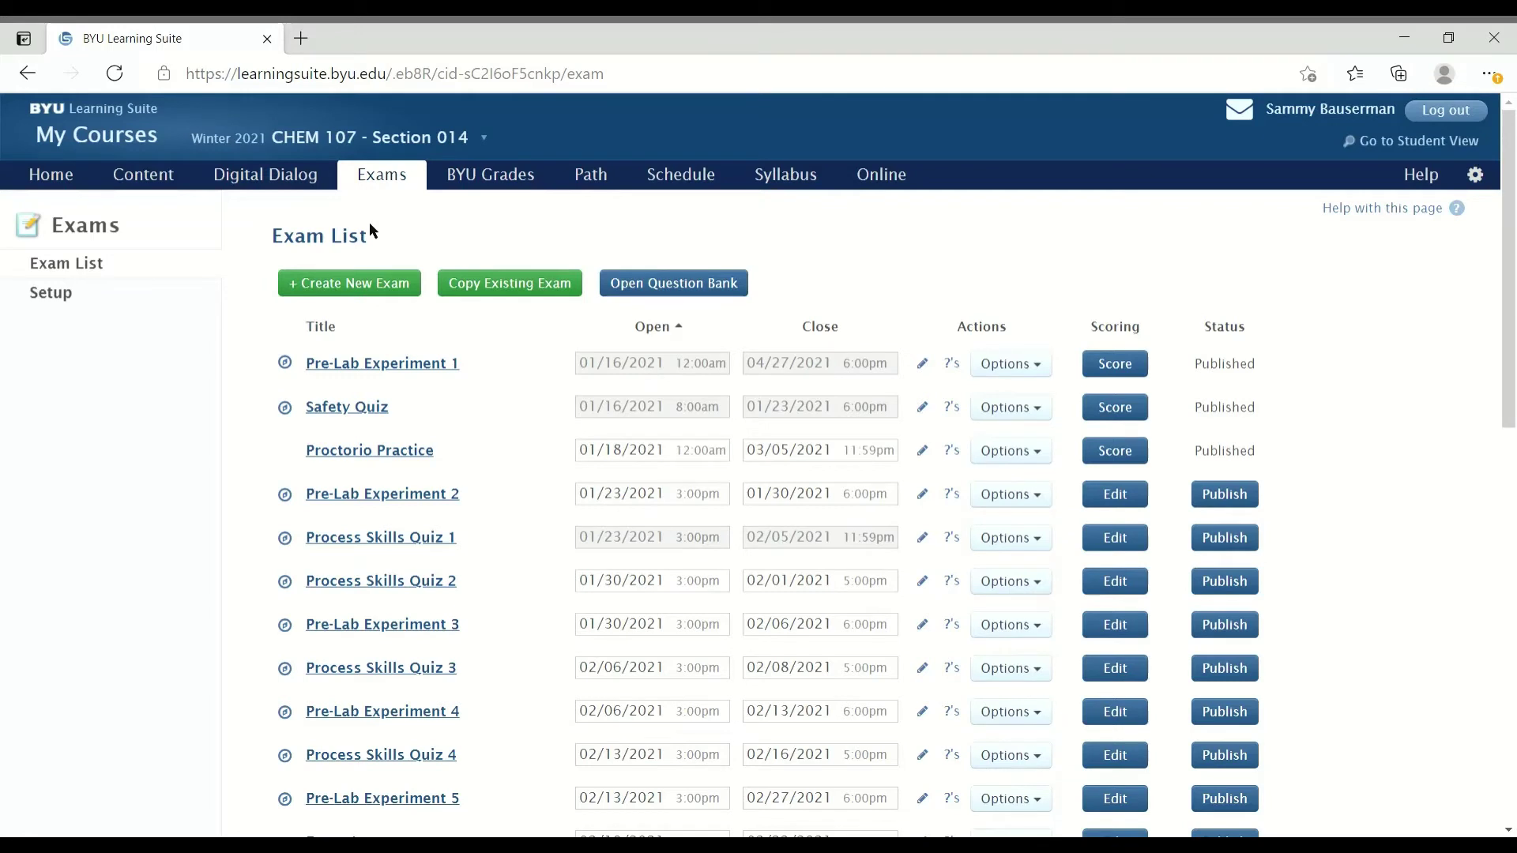
- Open the course's email form and select the first and third listed students as recipients
{"action": "left_click", "coordinate": [75, 183]}
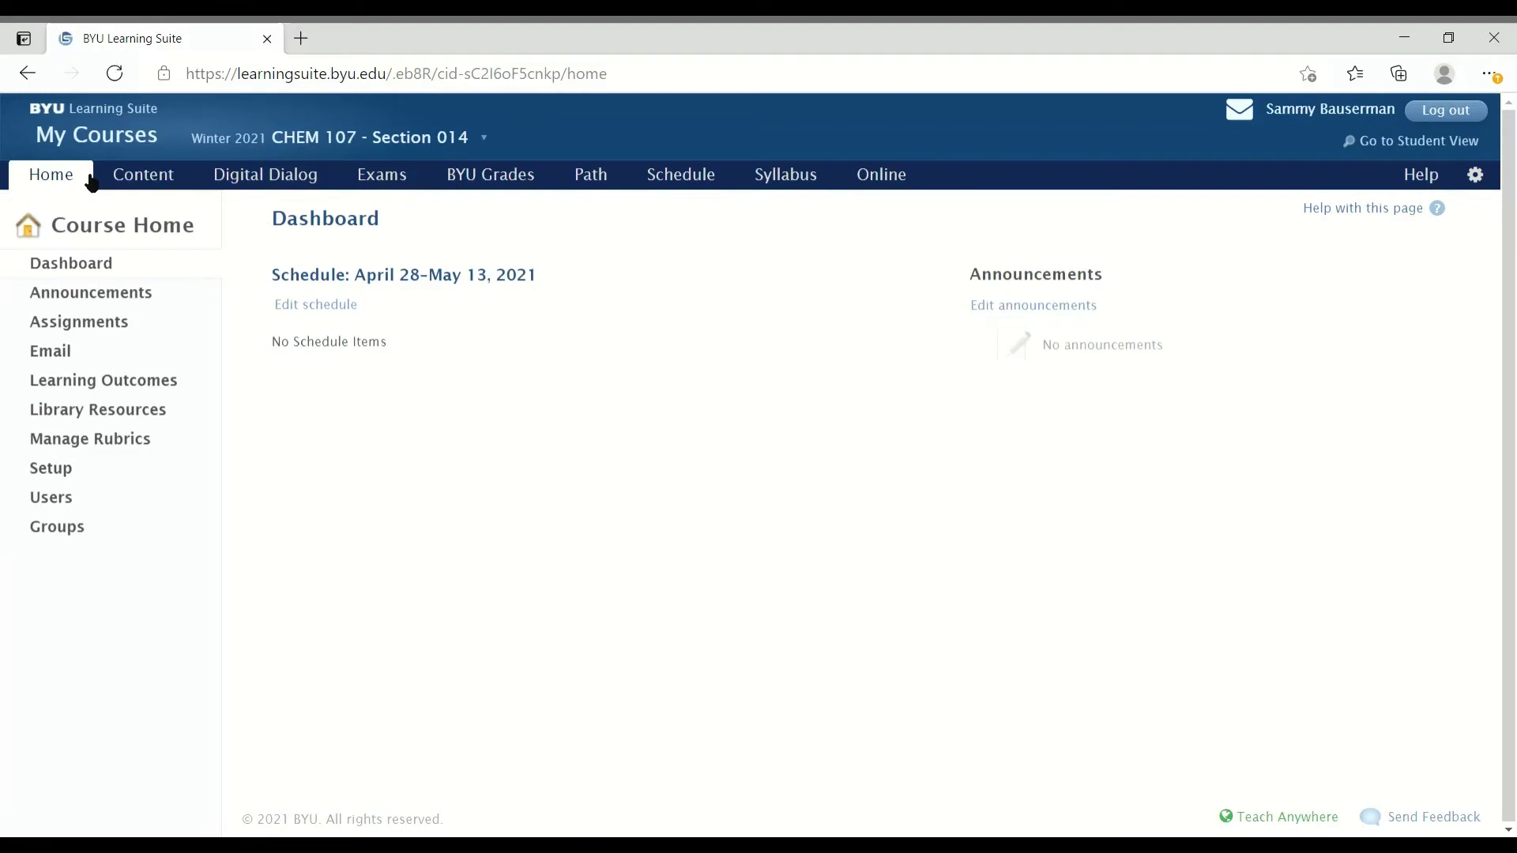
{"action": "left_click", "coordinate": [141, 355]}
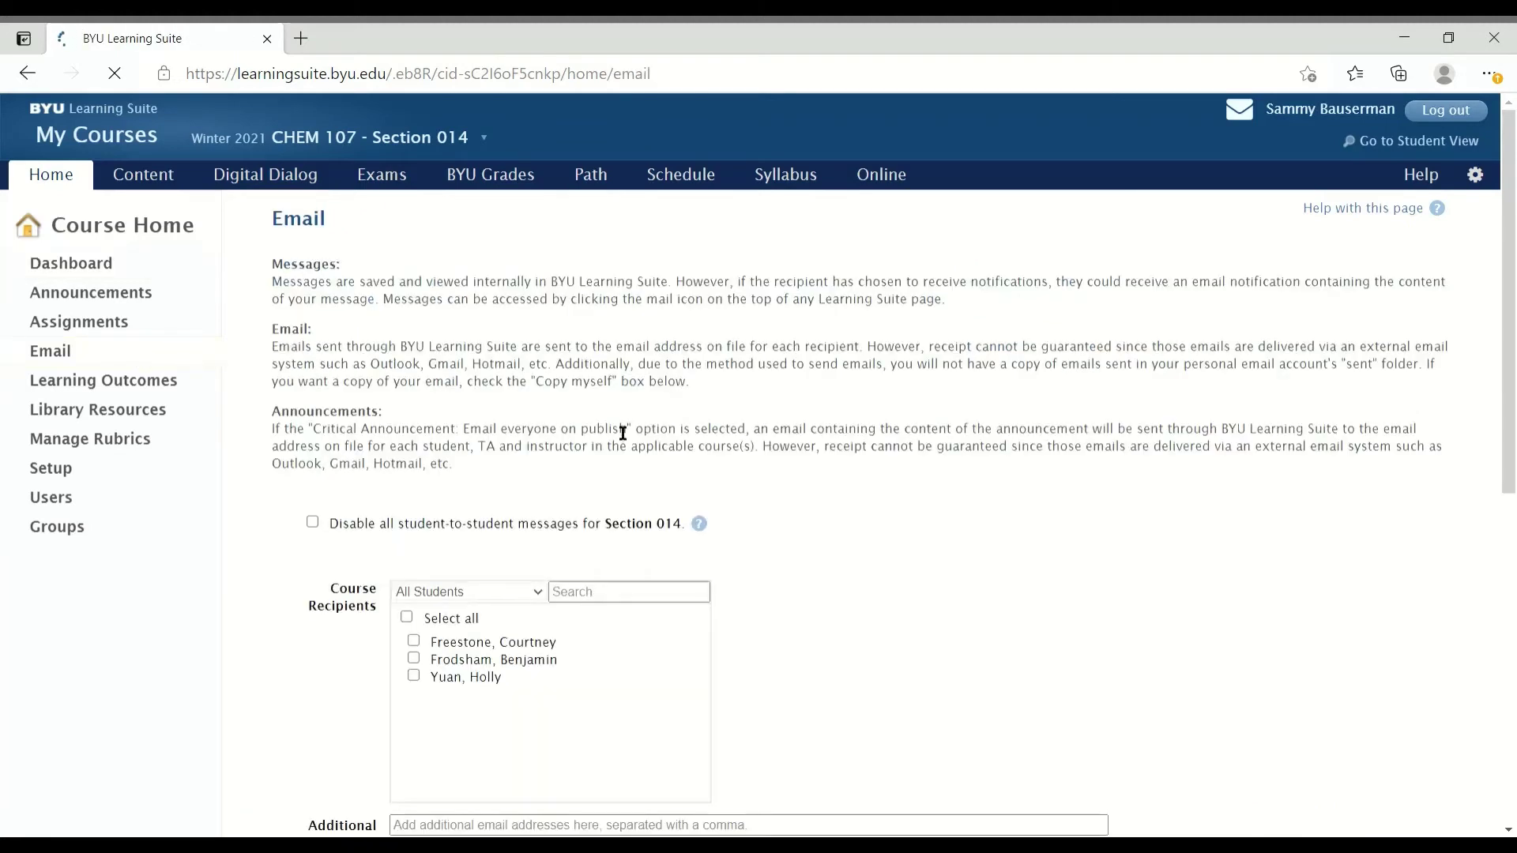
{"action": "scroll", "coordinate": [615, 398], "scroll_direction": "down", "scroll_amount": 1}
{"action": "scroll", "coordinate": [614, 399], "scroll_direction": "down", "scroll_amount": 2}
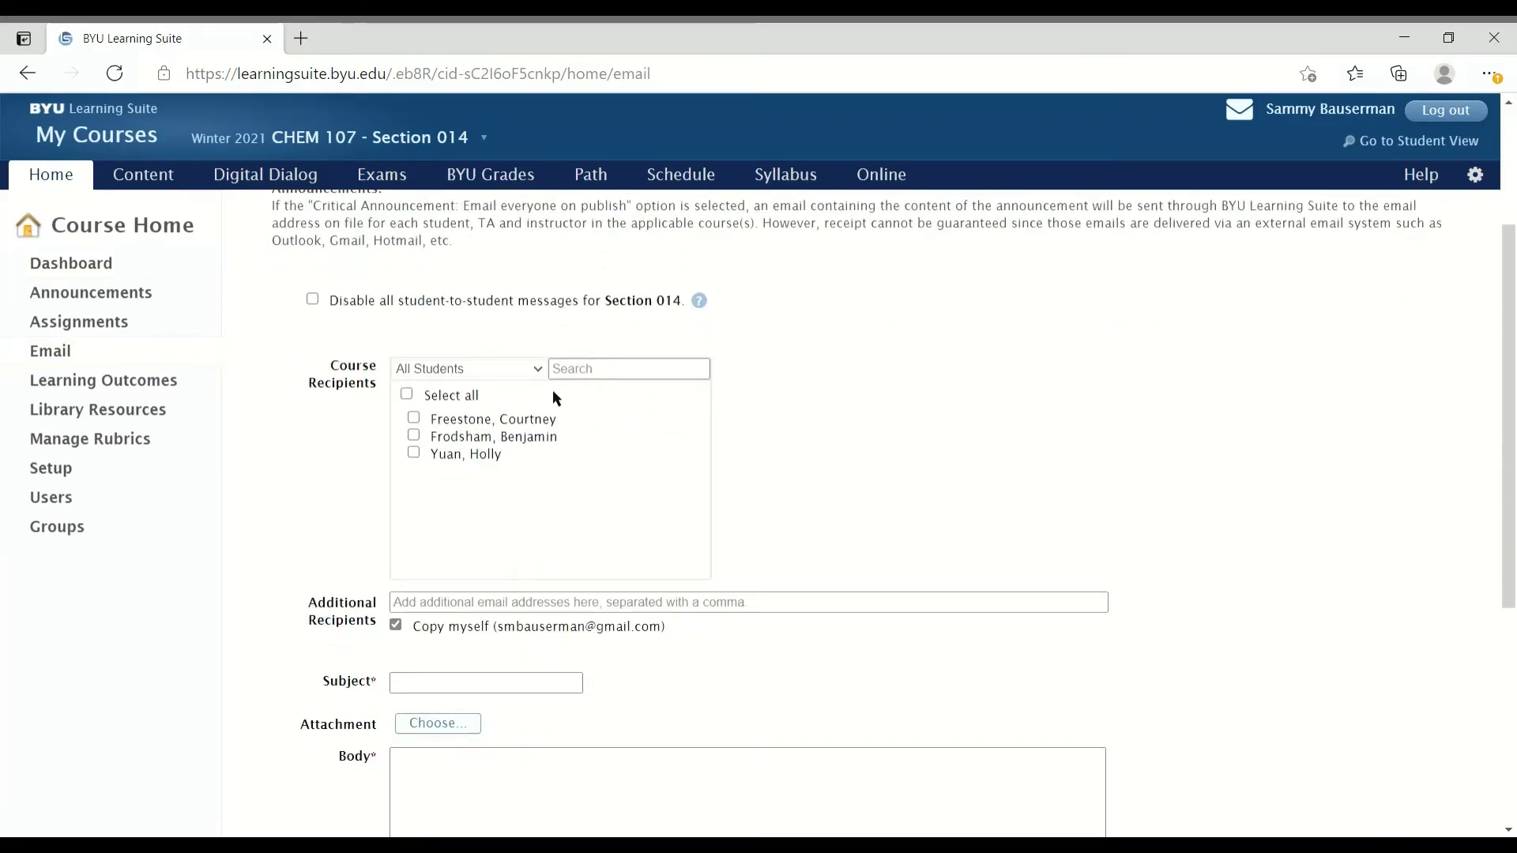
{"action": "left_click", "coordinate": [414, 452]}
{"action": "scroll", "coordinate": [830, 452], "scroll_direction": "down", "scroll_amount": 2}
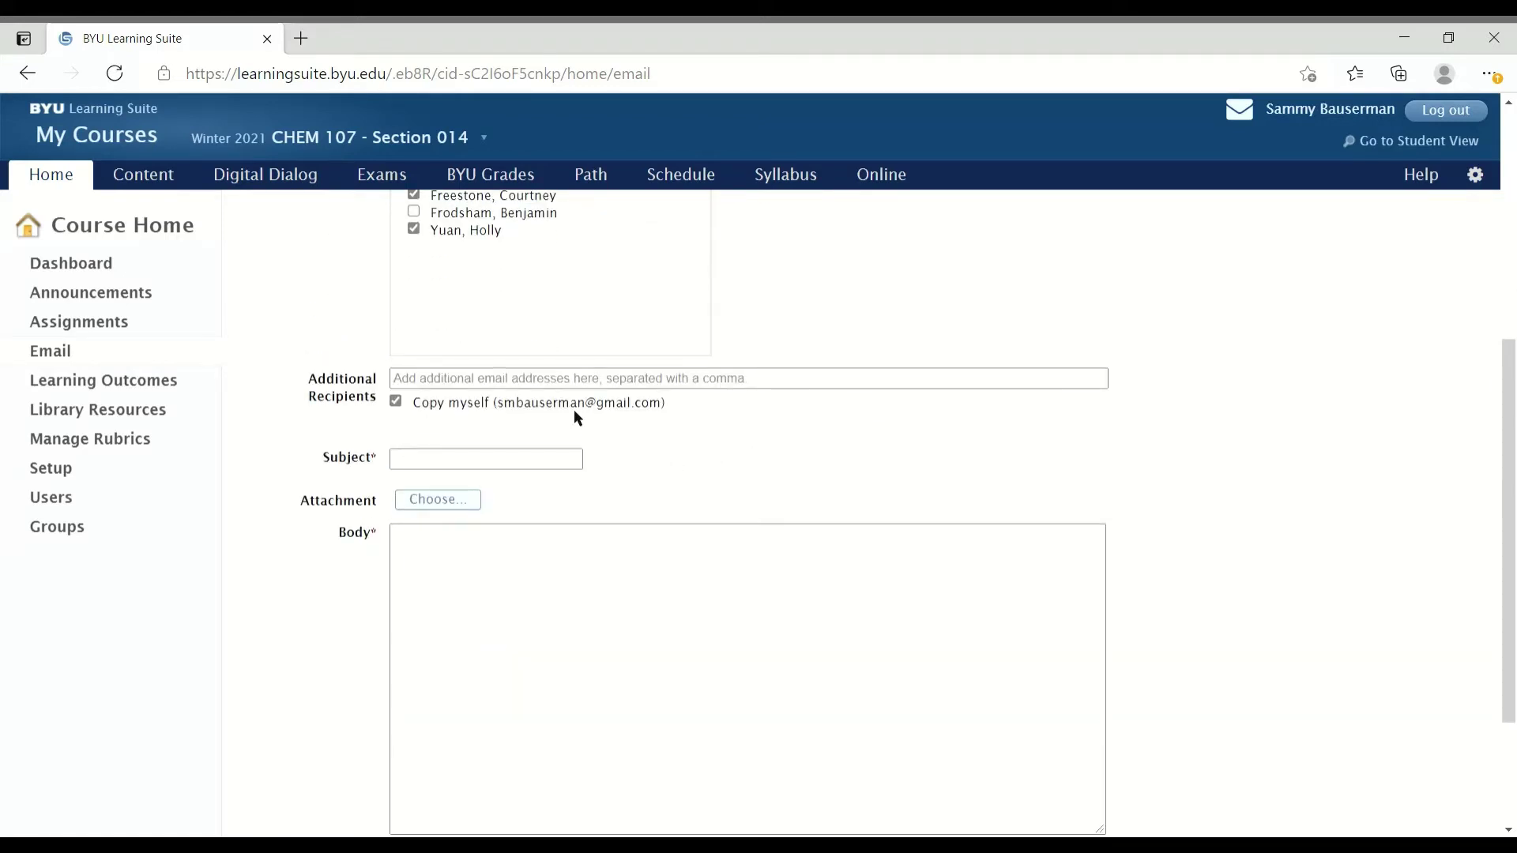
- Give the email the subject "Experiment 3 Data" and begin the body with "Dear Students,...."
{"action": "left_click", "coordinate": [463, 466]}
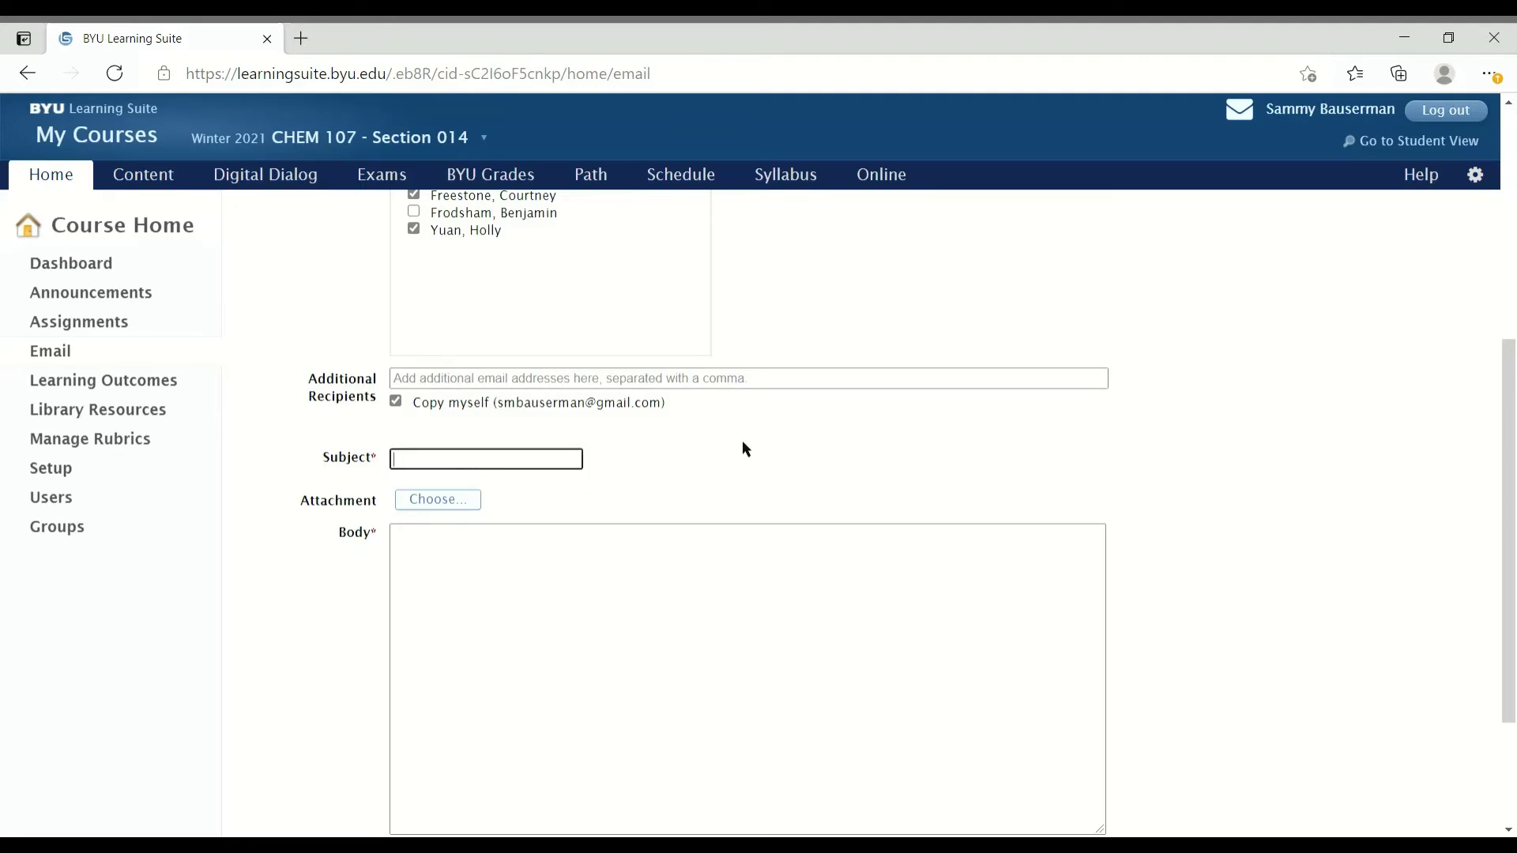
{"action": "type", "text": "Experiment 3 Data"}
{"action": "left_click", "coordinate": [496, 565]}
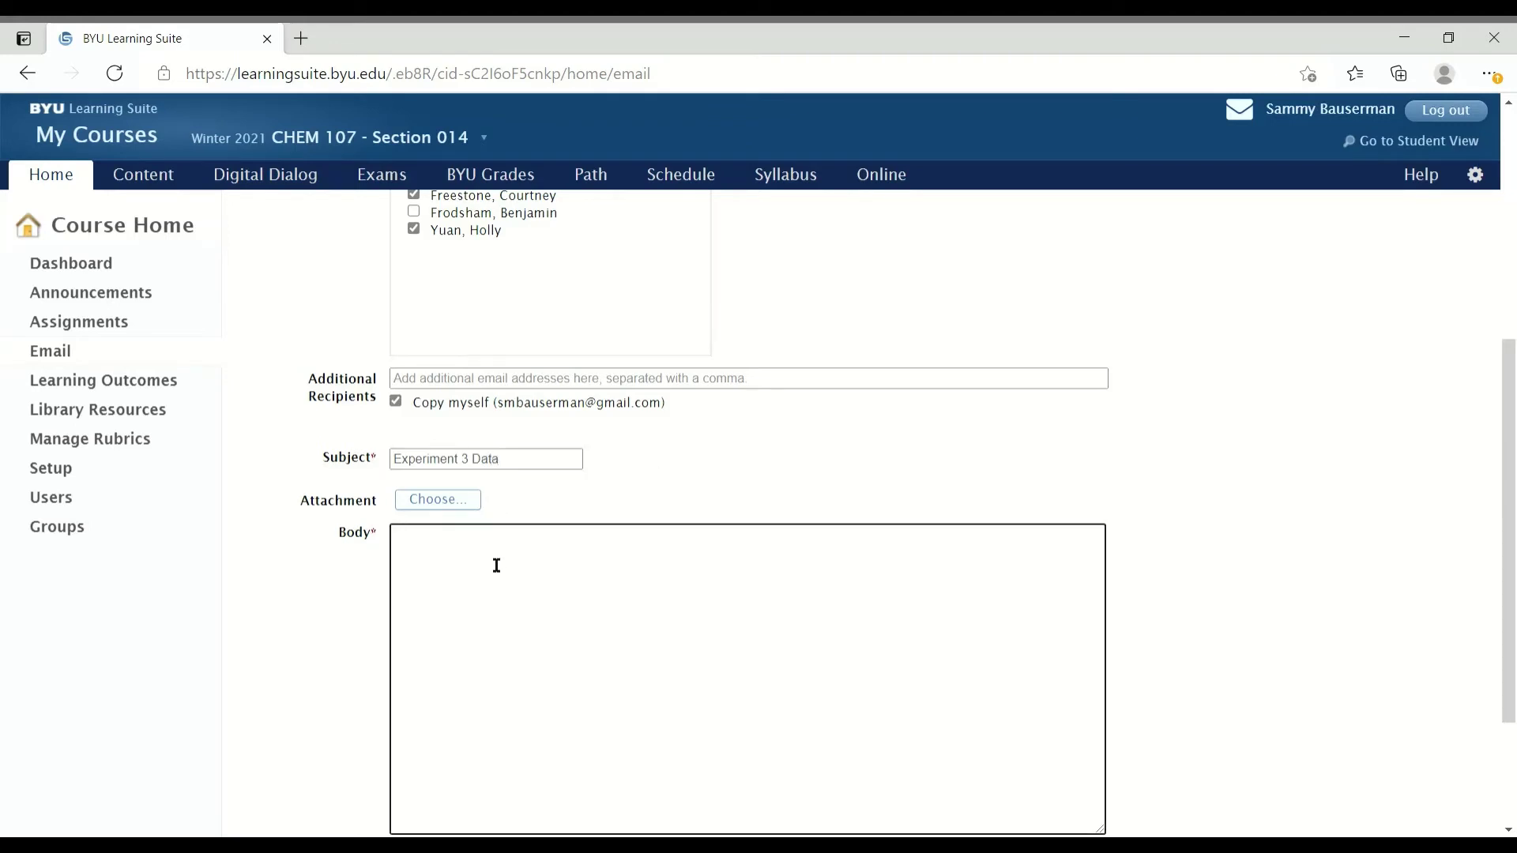
{"action": "type", "text": "Dear Students,...."}
- Attach Expt 3 Calculations Guide - Section 004.xlsx to the email and look over the completed message form
{"action": "left_click", "coordinate": [425, 498]}
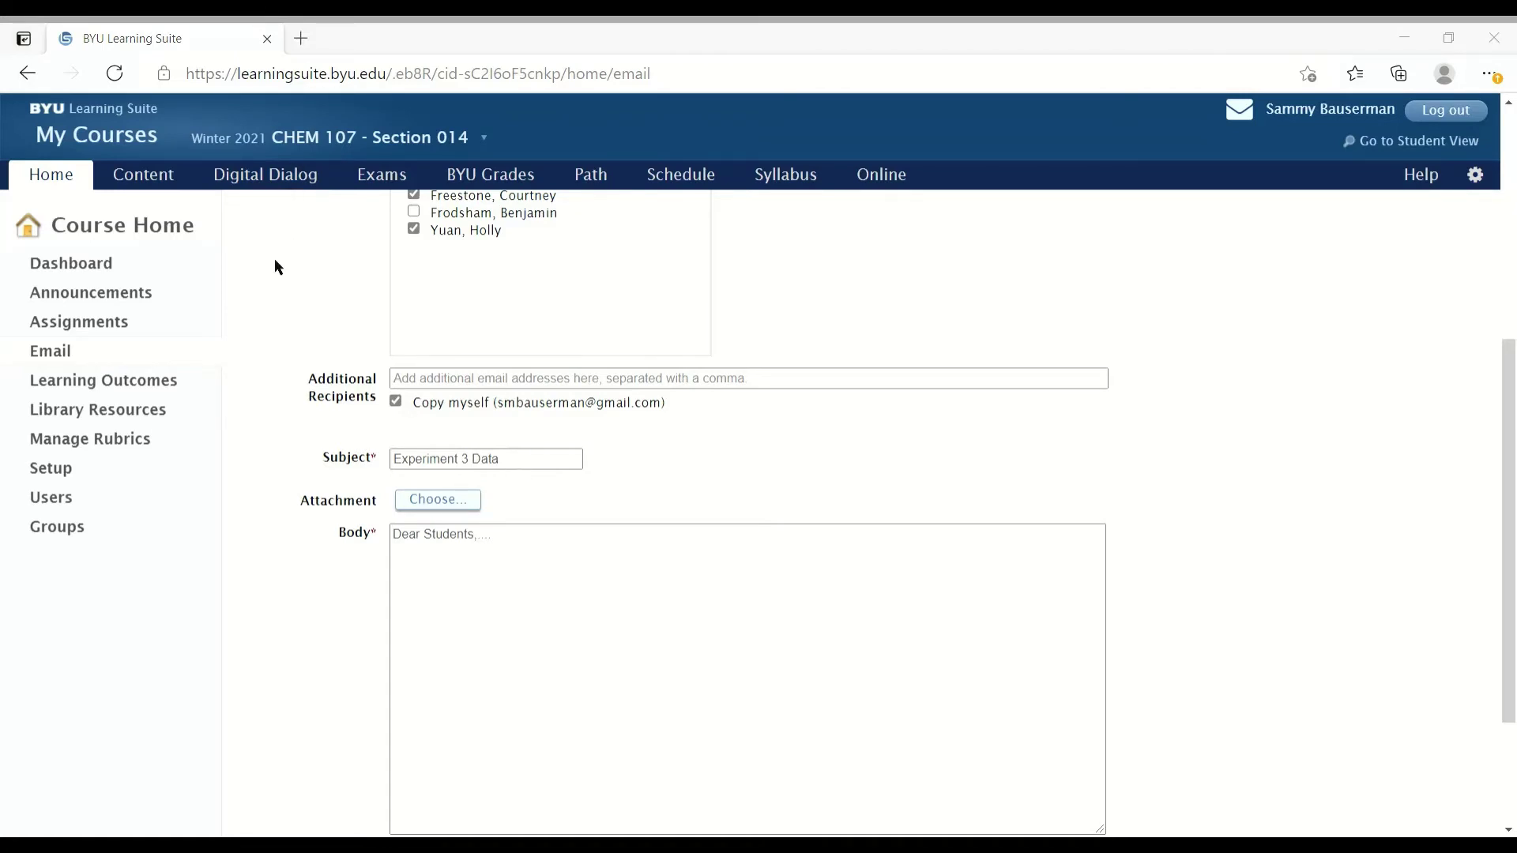
{"action": "double_click", "coordinate": [351, 278]}
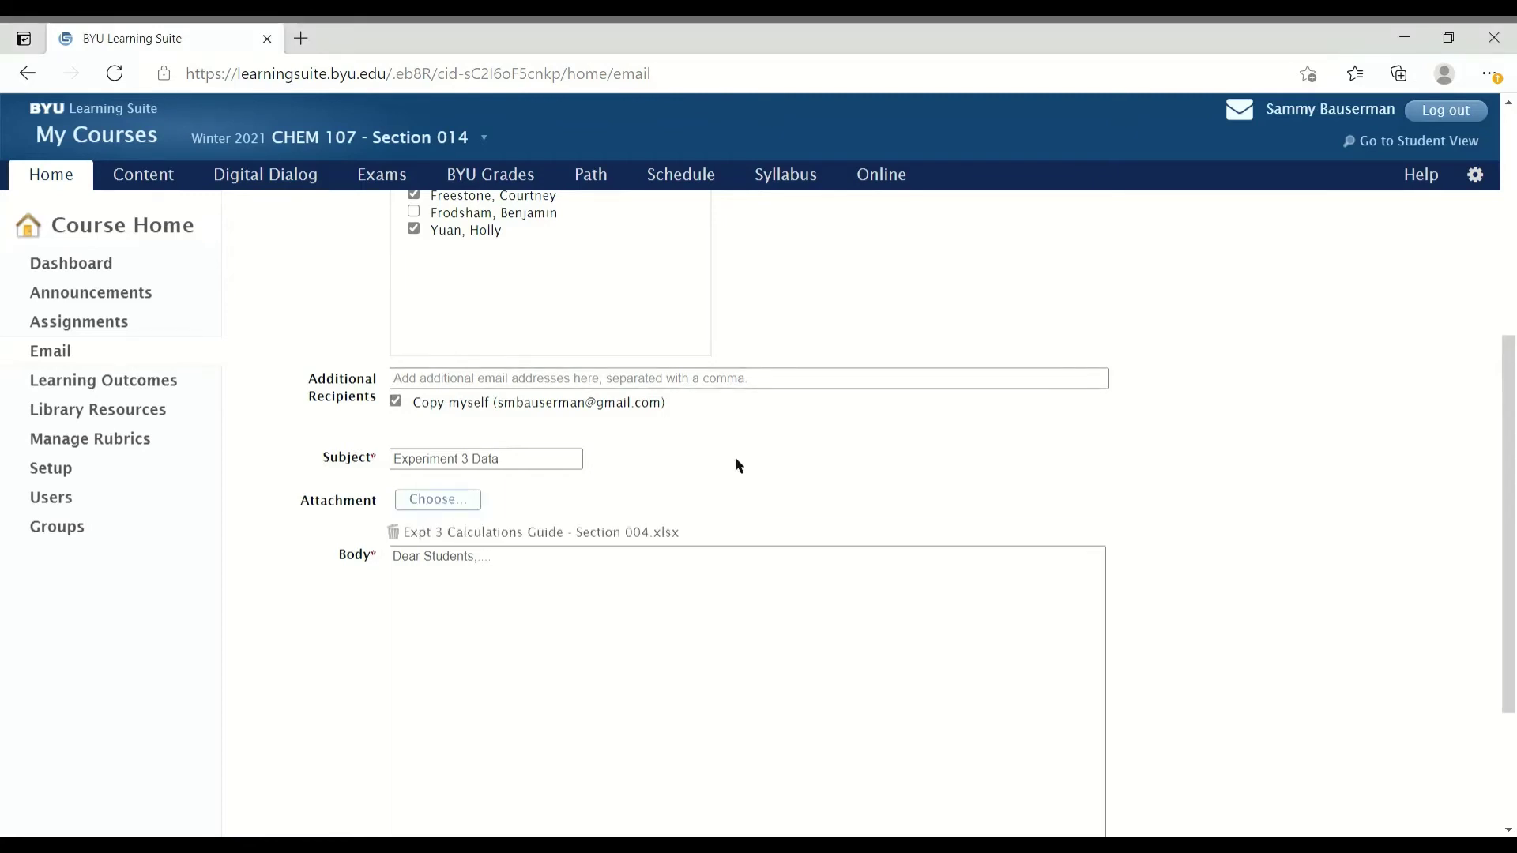
{"action": "scroll", "coordinate": [776, 456], "scroll_direction": "down", "scroll_amount": 3}
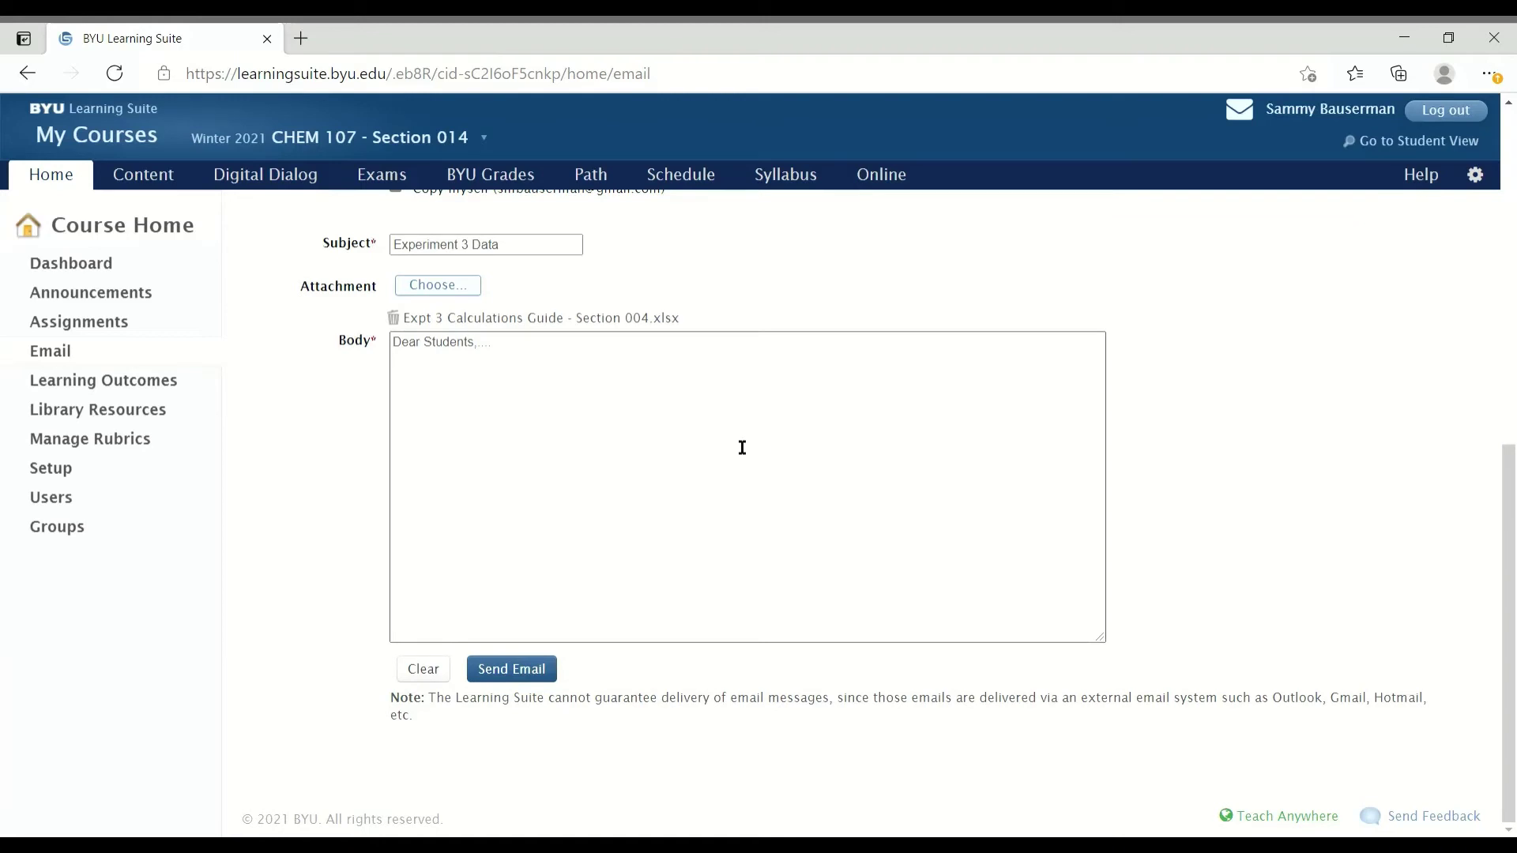
{"action": "scroll", "coordinate": [711, 434], "scroll_direction": "up", "scroll_amount": 4}
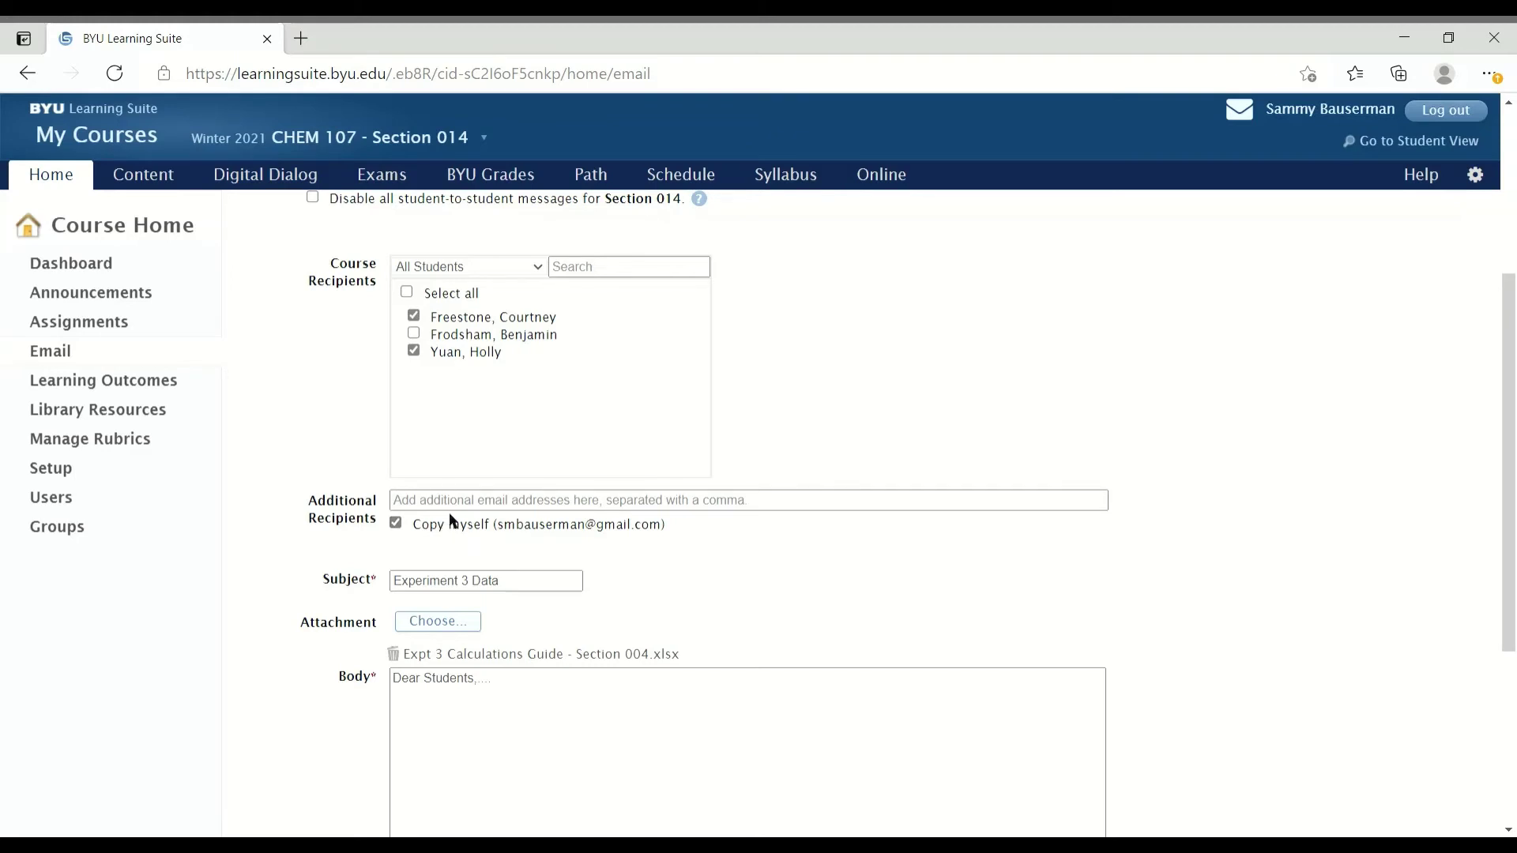
{"action": "scroll", "coordinate": [477, 518], "scroll_direction": "down", "scroll_amount": 3}
{"action": "scroll", "coordinate": [429, 386], "scroll_direction": "up", "scroll_amount": 3}
{"action": "scroll", "coordinate": [494, 406], "scroll_direction": "down", "scroll_amount": 5}
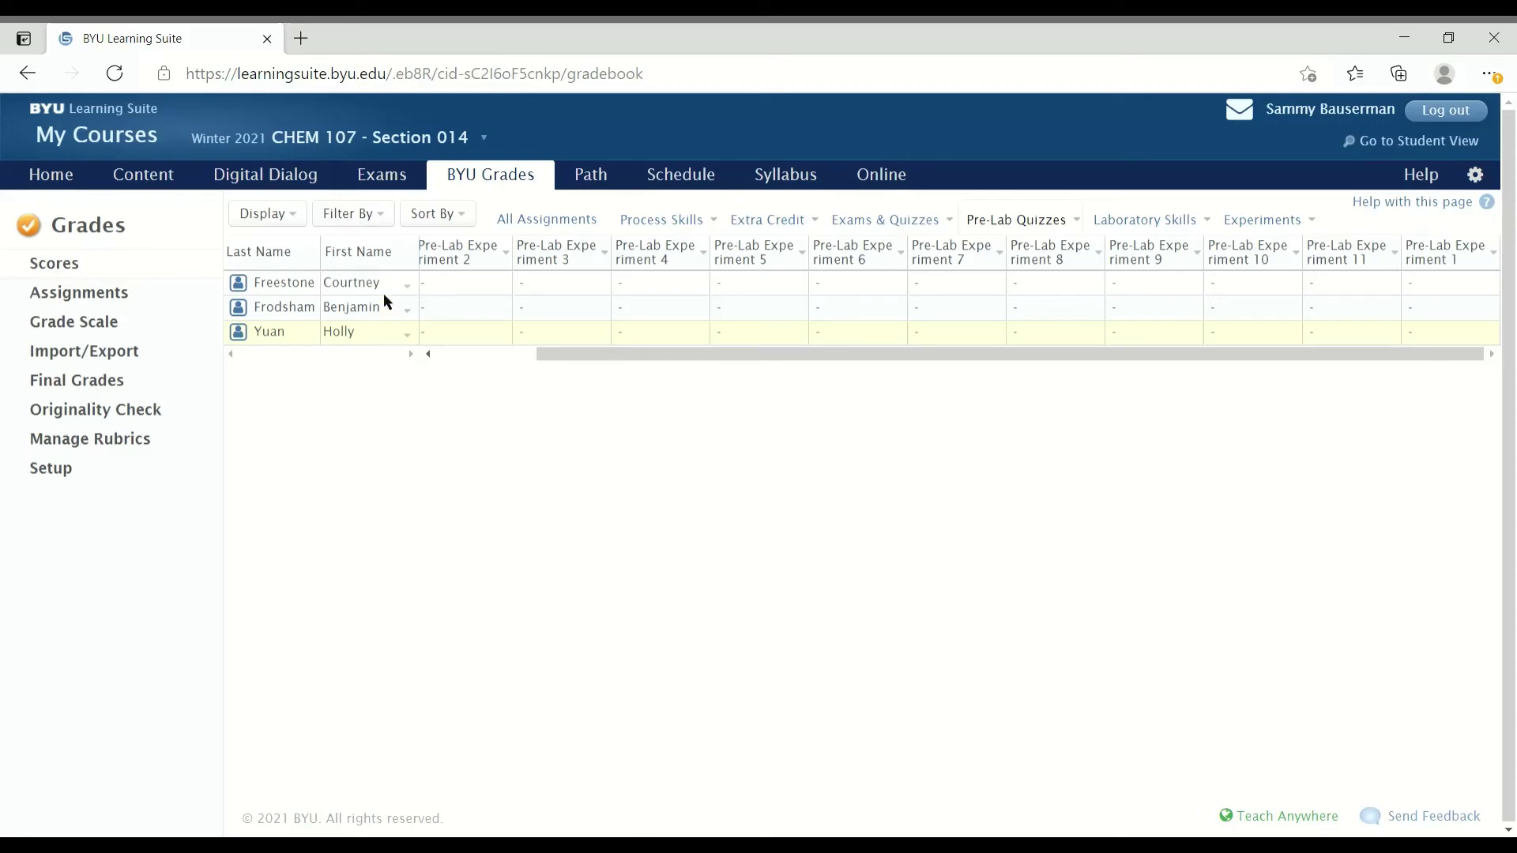
- Open the student results of Pre-Lab Experiment 1 from the exam list and reset the first listed student's attempt
{"action": "left_click", "coordinate": [387, 177]}
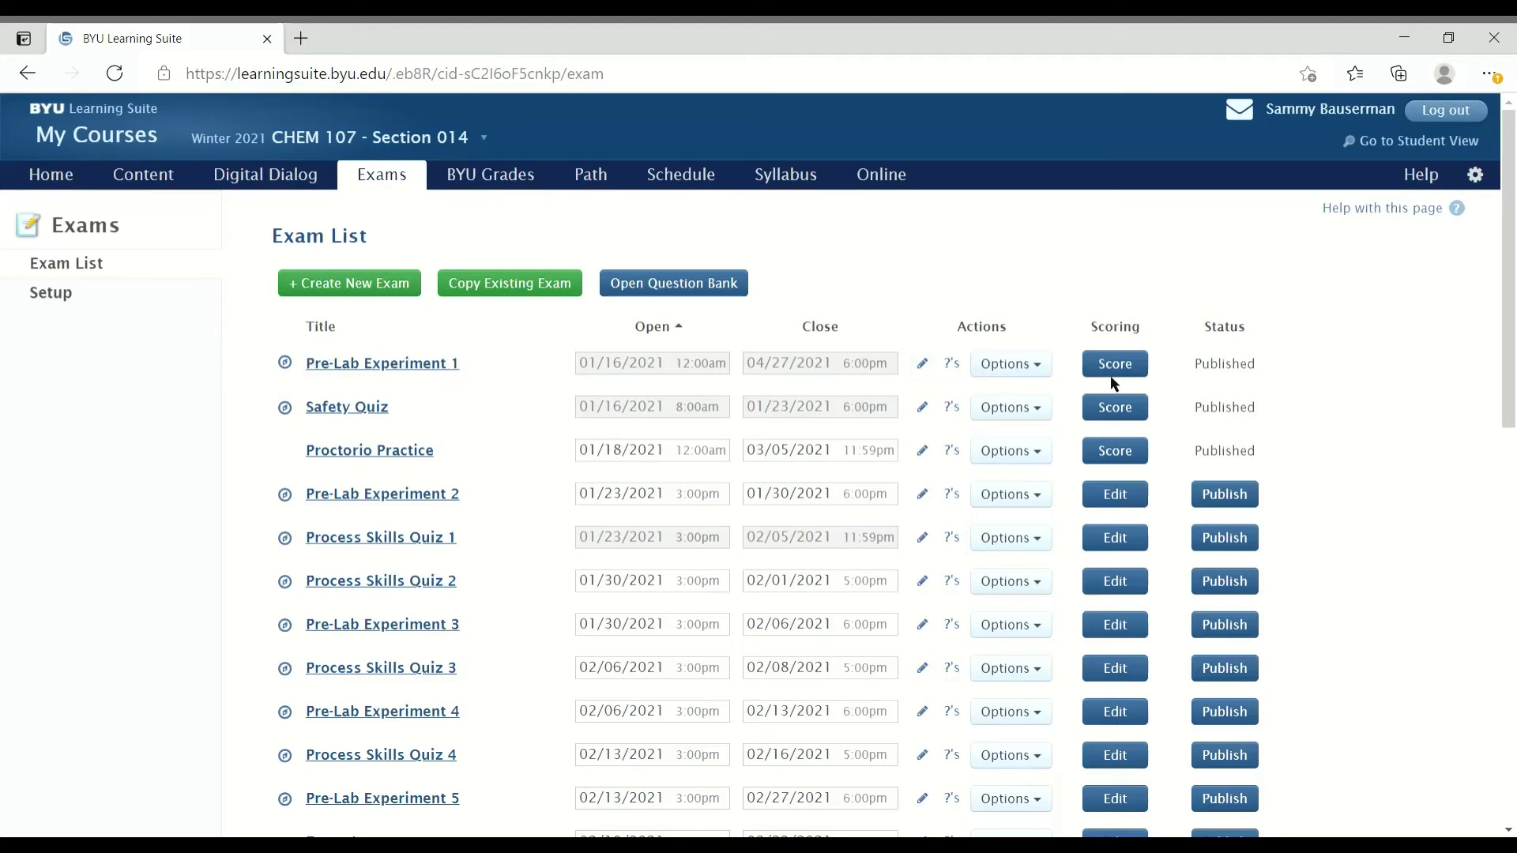
{"action": "left_click", "coordinate": [1013, 369]}
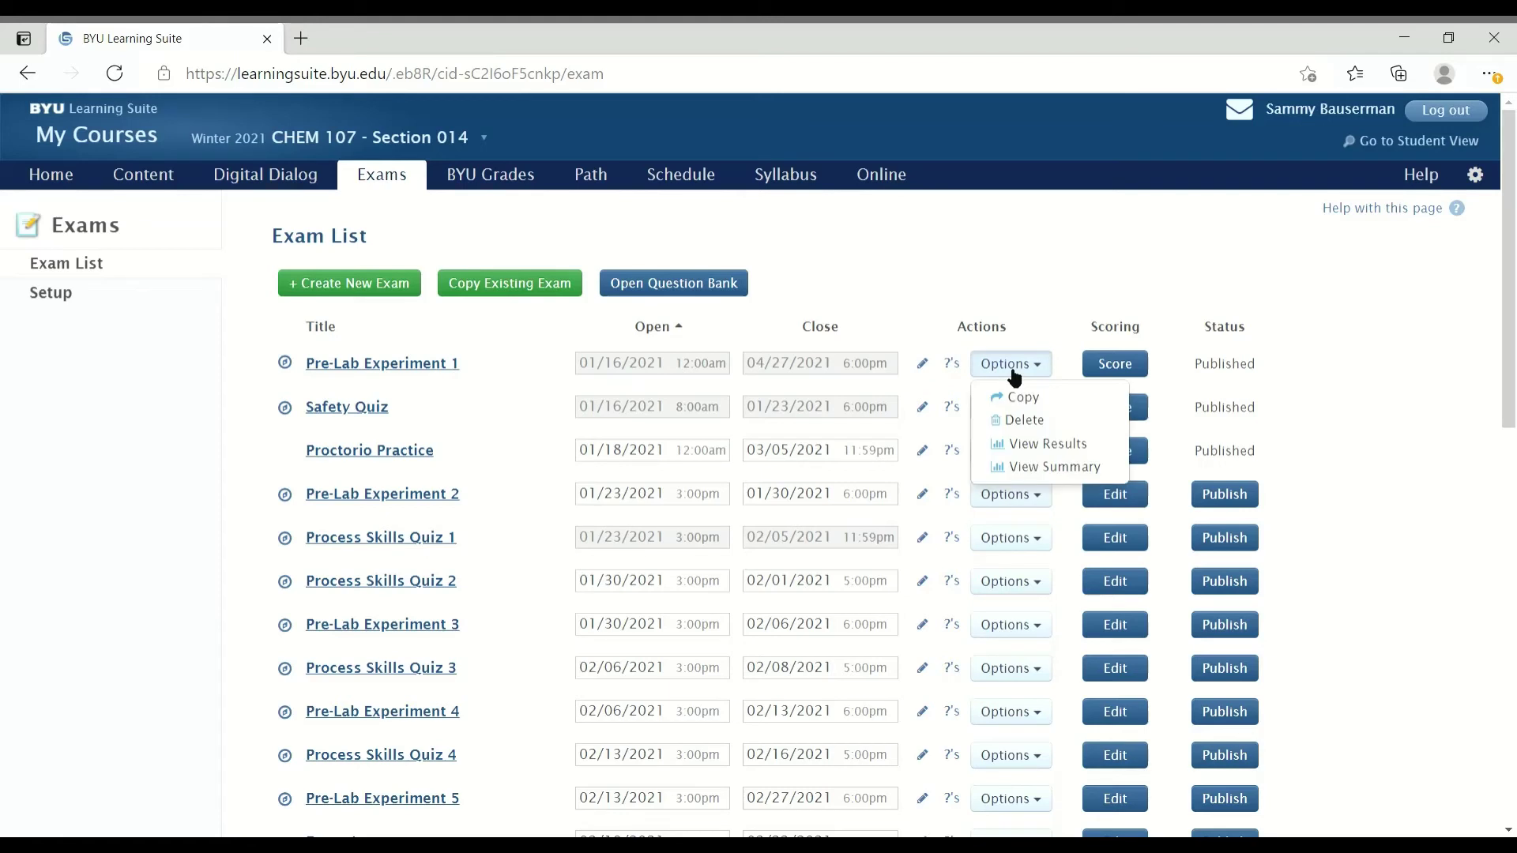
{"action": "left_click", "coordinate": [1047, 446]}
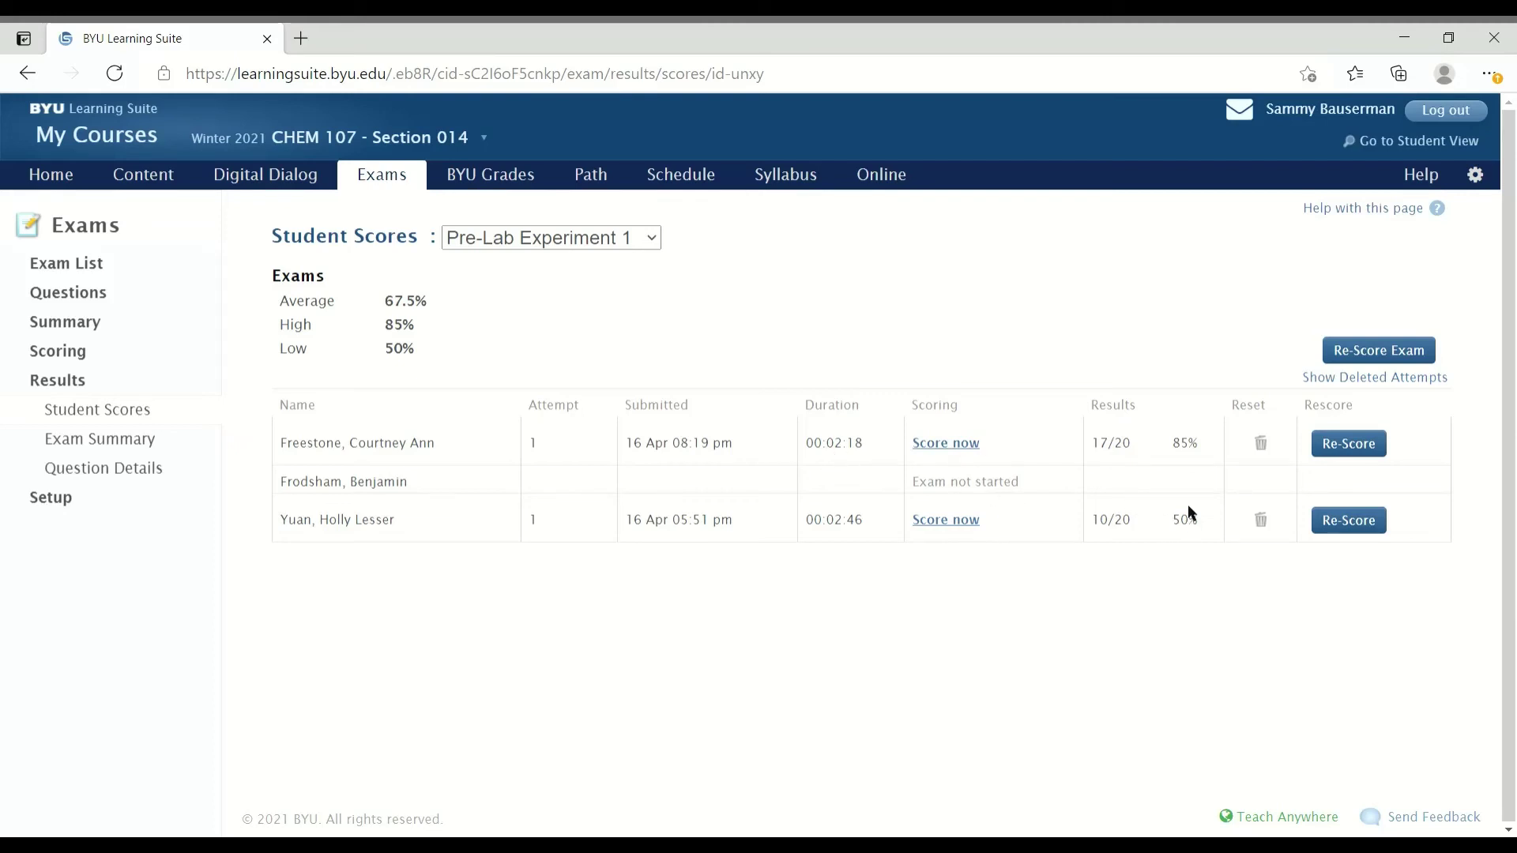
{"action": "left_click", "coordinate": [1262, 445]}
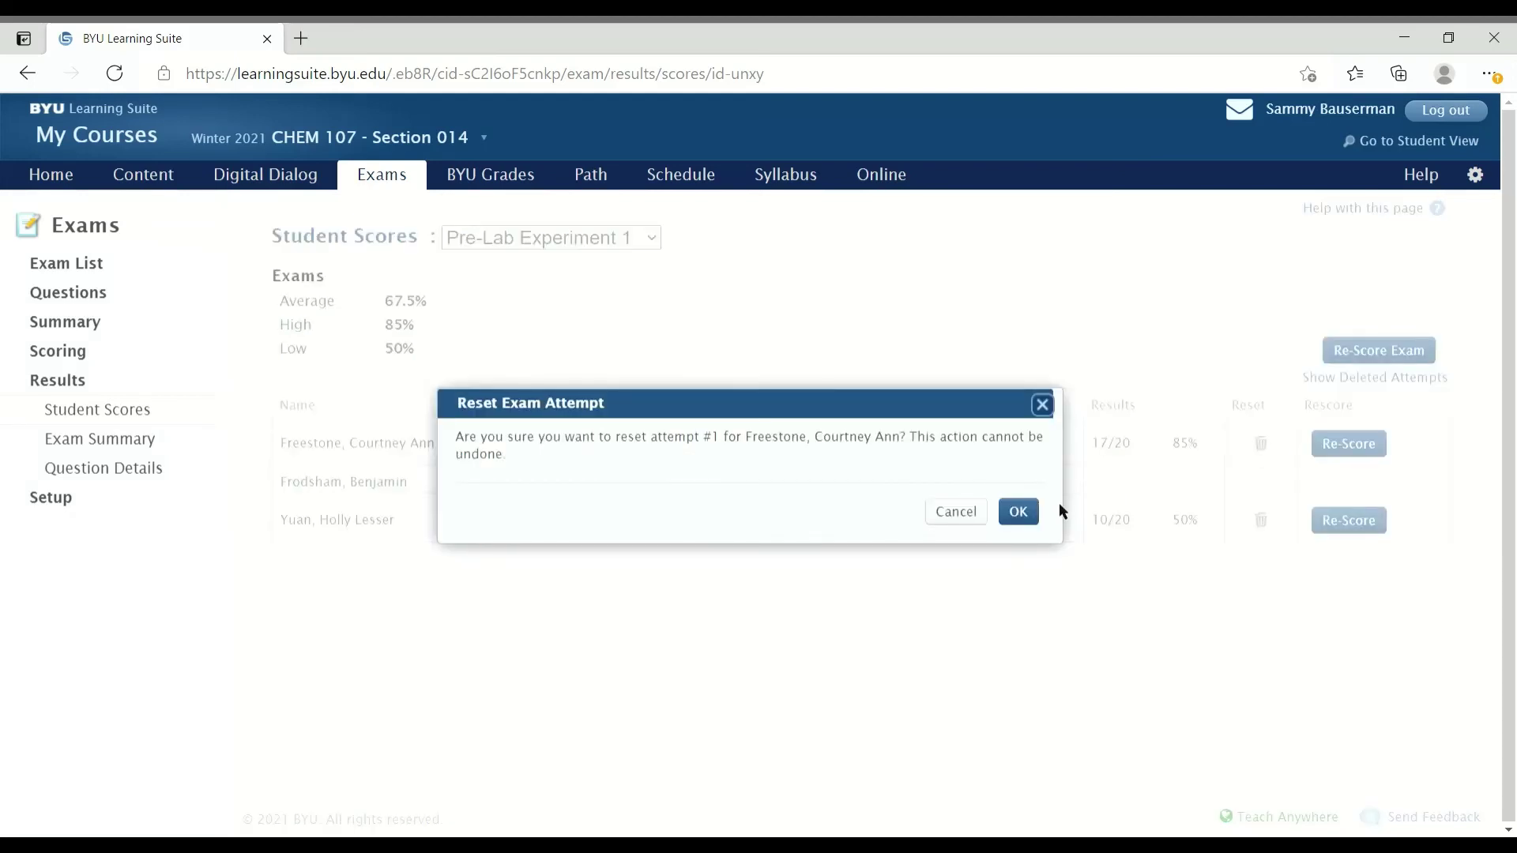
{"action": "left_click", "coordinate": [1019, 513]}
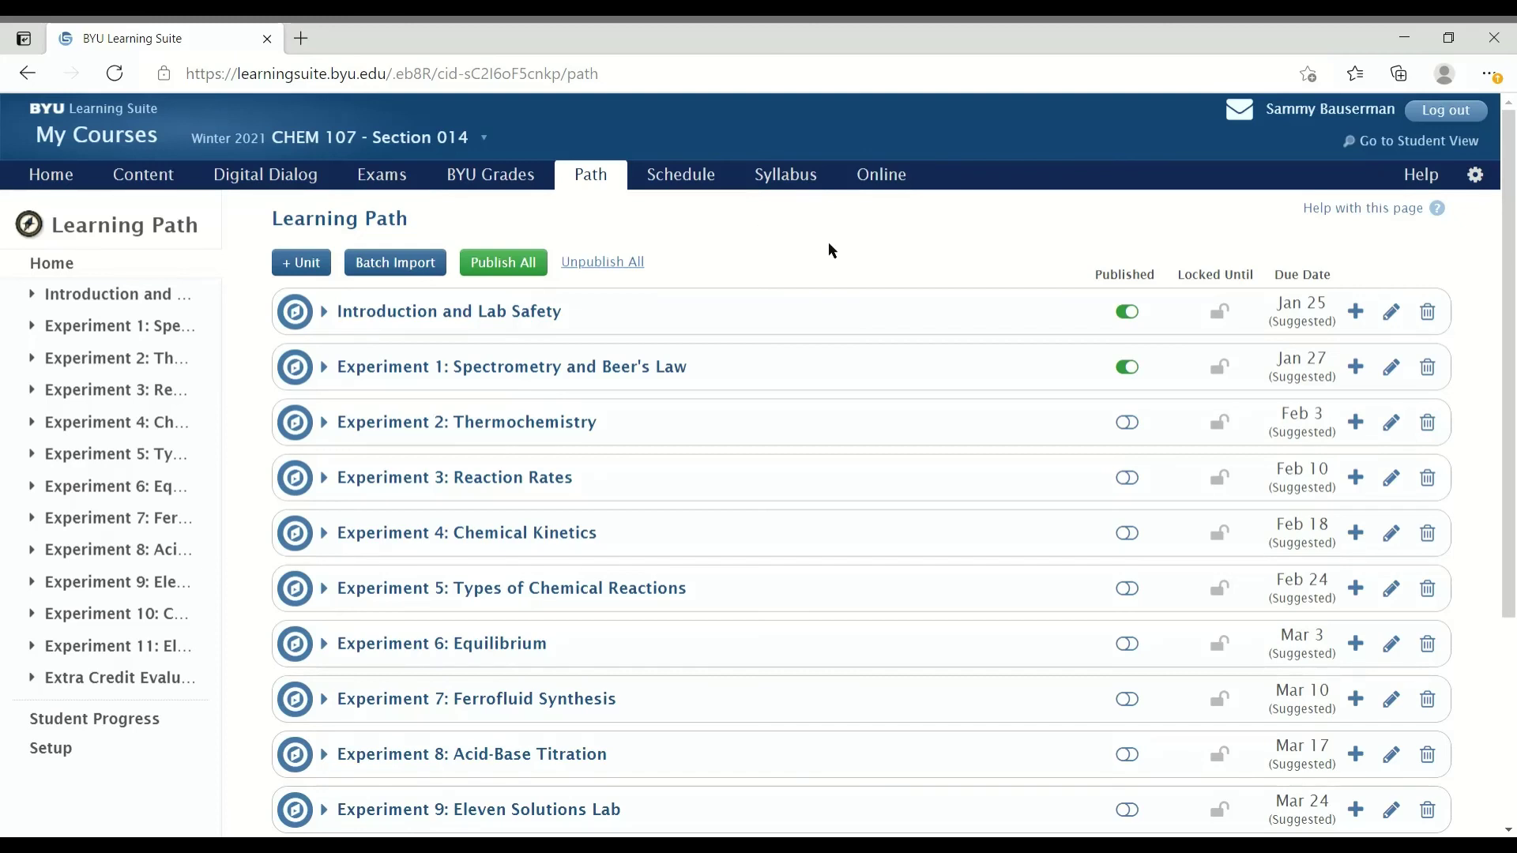
- Show the learning path in student view as the third listed student and expand the Introduction and Lab Safety unit
{"action": "left_click", "coordinate": [1385, 142]}
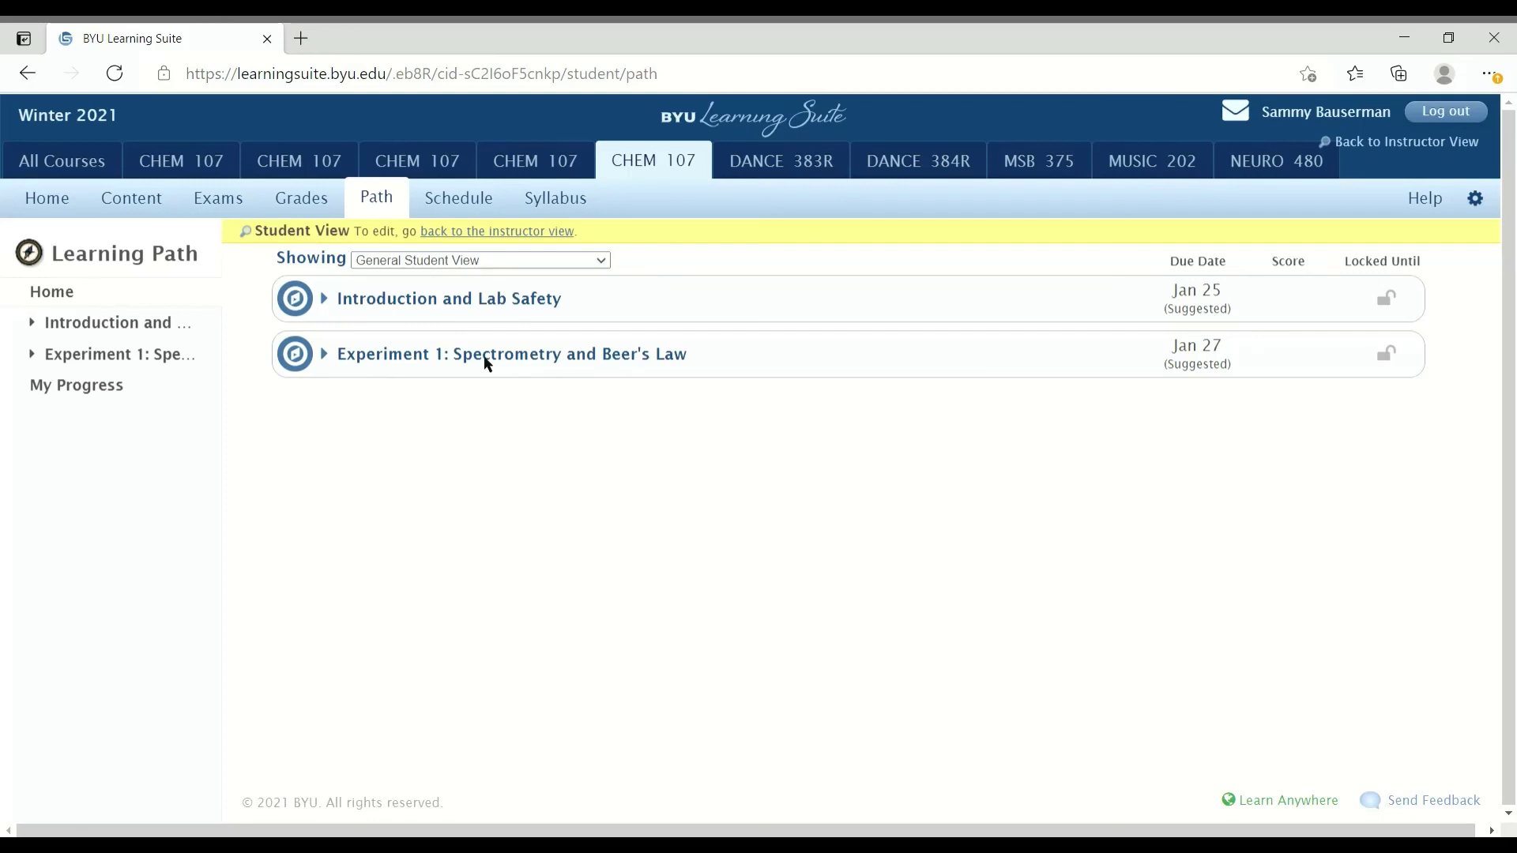
{"action": "key", "text": "Down"}
{"action": "left_click", "coordinate": [645, 308]}
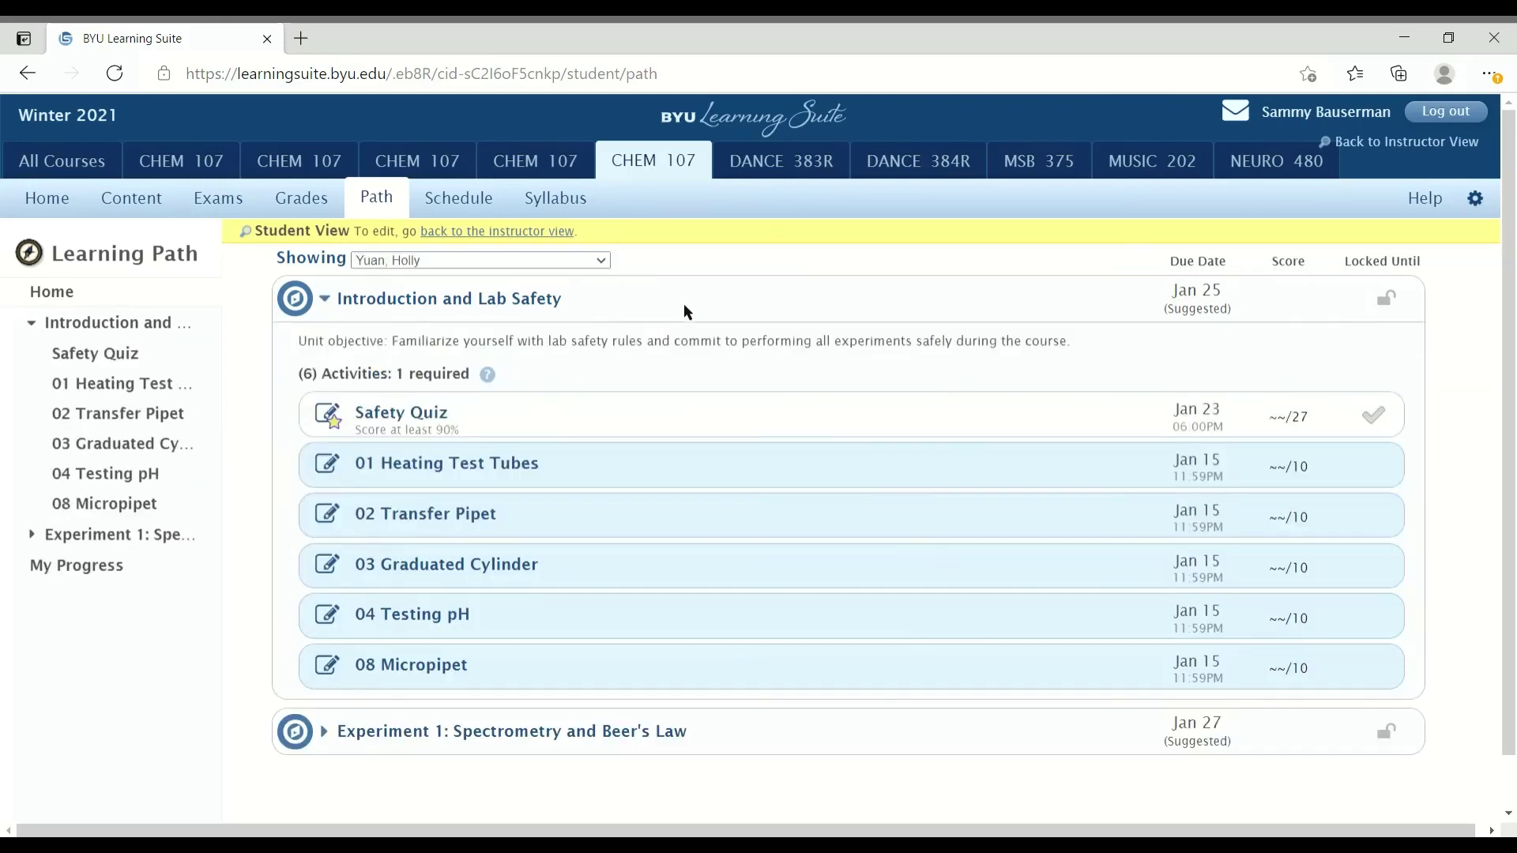
- Open Lecture & Pre-lab Videos in the Experiment 1: Spectrometry and Beer's Law unit and mark it as complete
{"action": "scroll", "coordinate": [685, 311], "scroll_direction": "down", "scroll_amount": 1}
{"action": "left_click", "coordinate": [581, 672]}
{"action": "scroll", "coordinate": [640, 506], "scroll_direction": "down", "scroll_amount": 5}
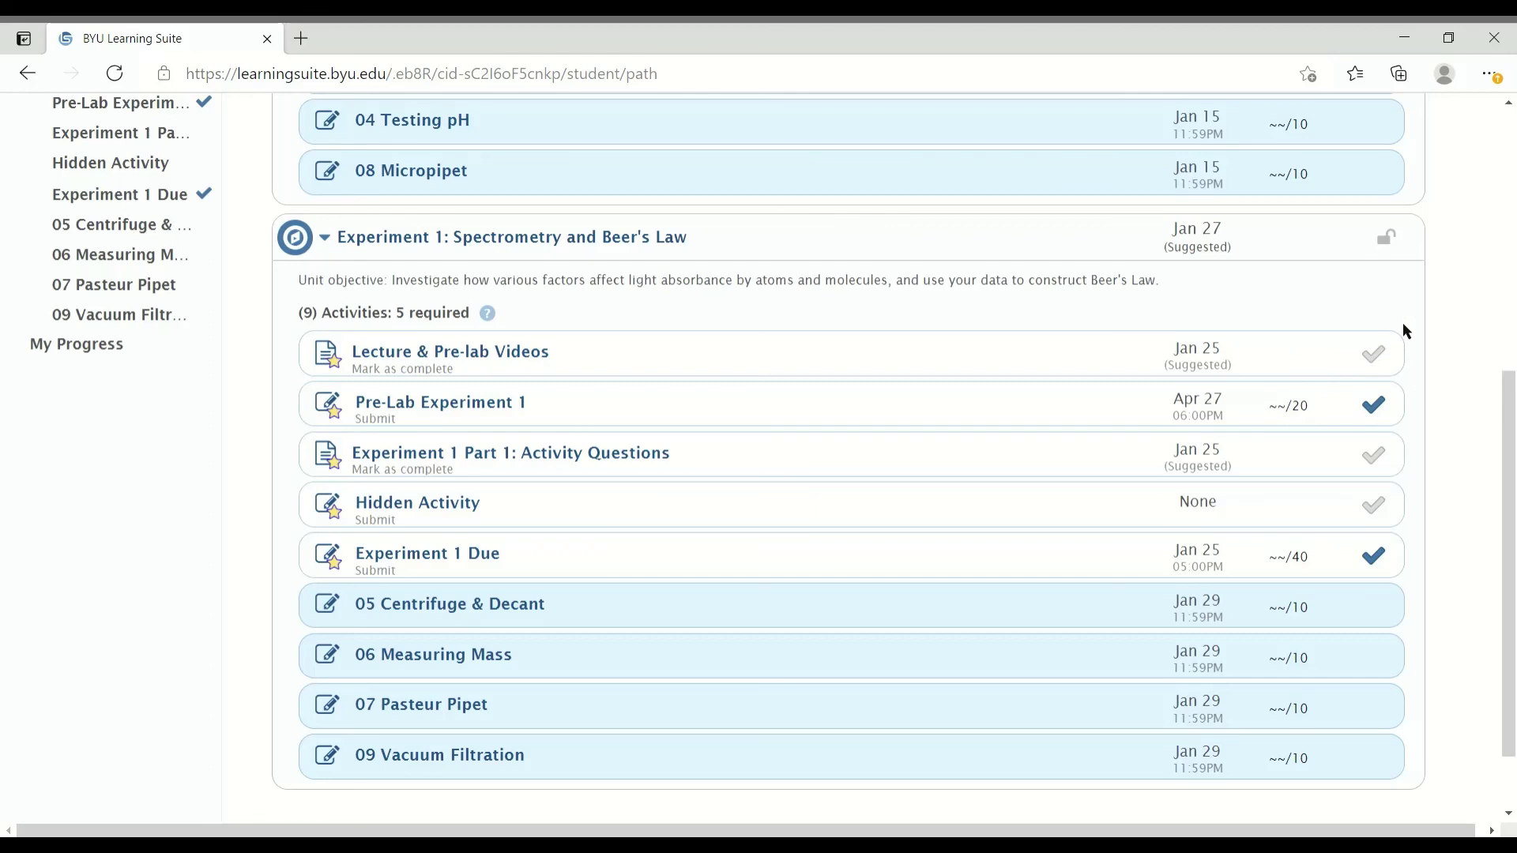
{"action": "left_click", "coordinate": [922, 352]}
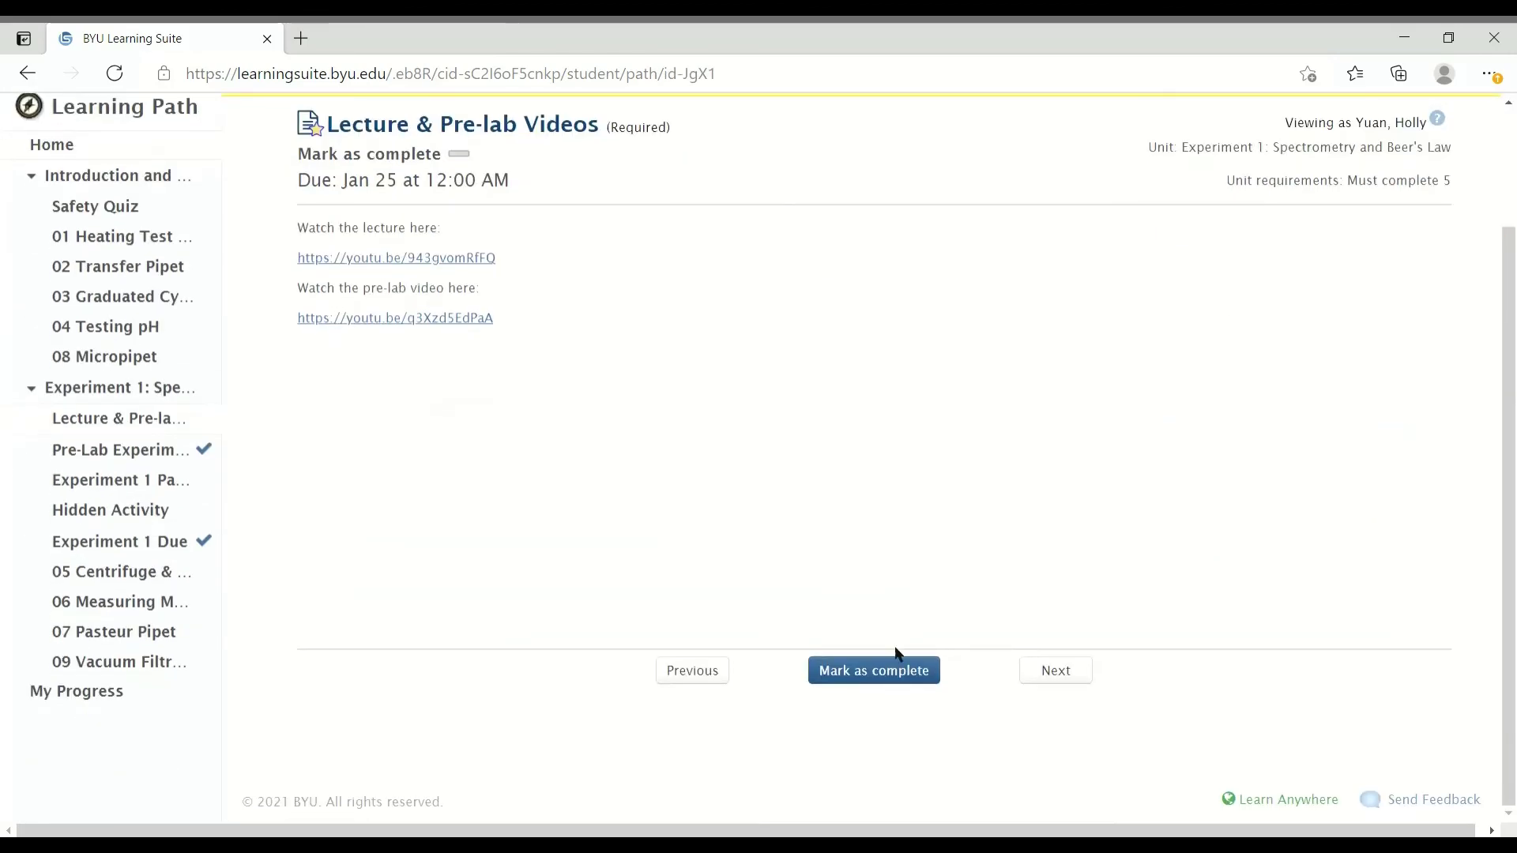
{"action": "left_click", "coordinate": [909, 677]}
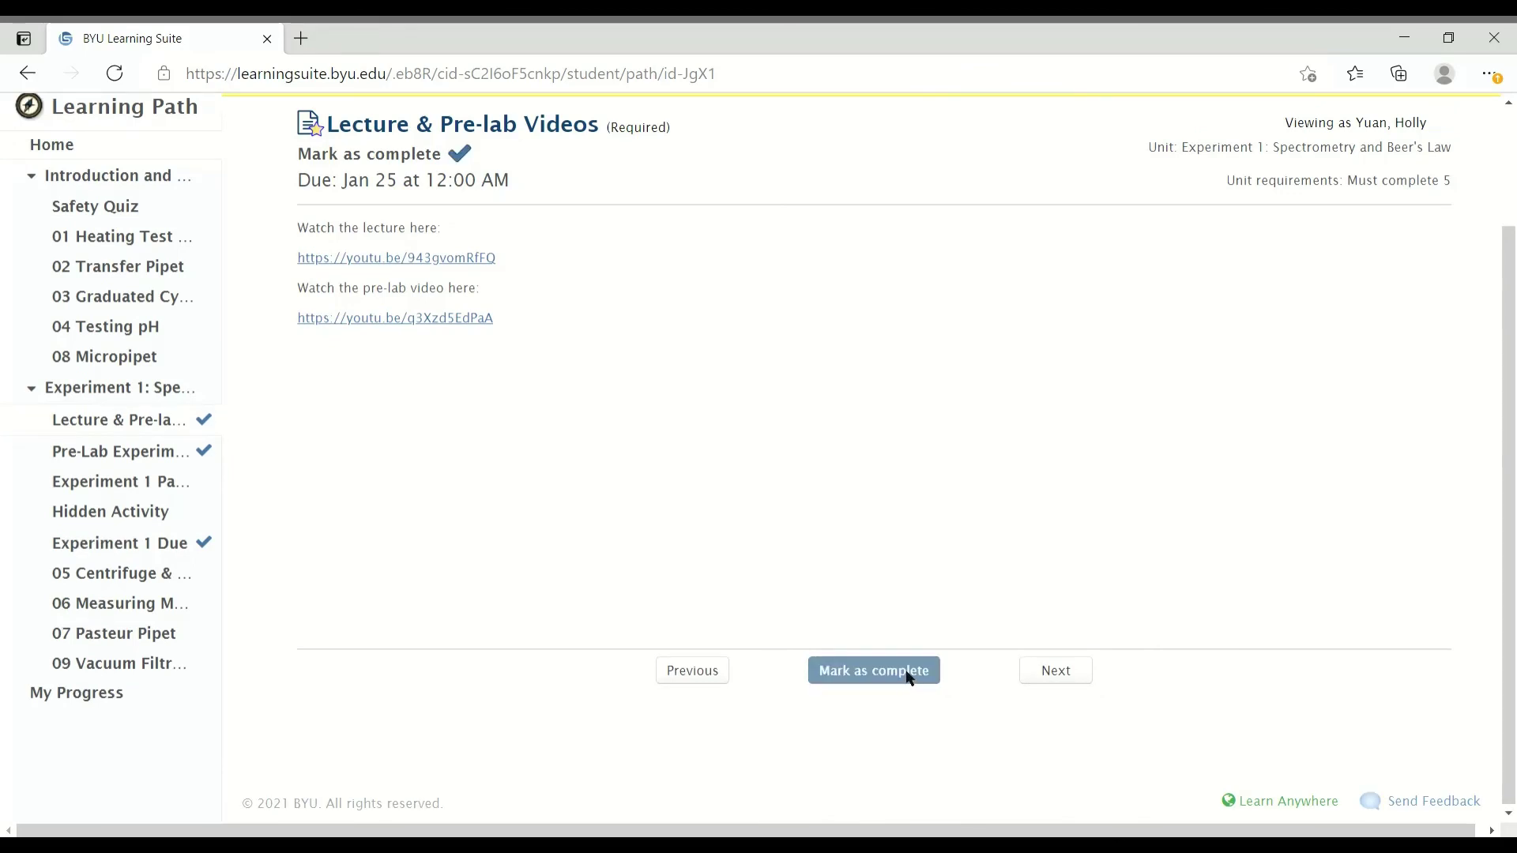